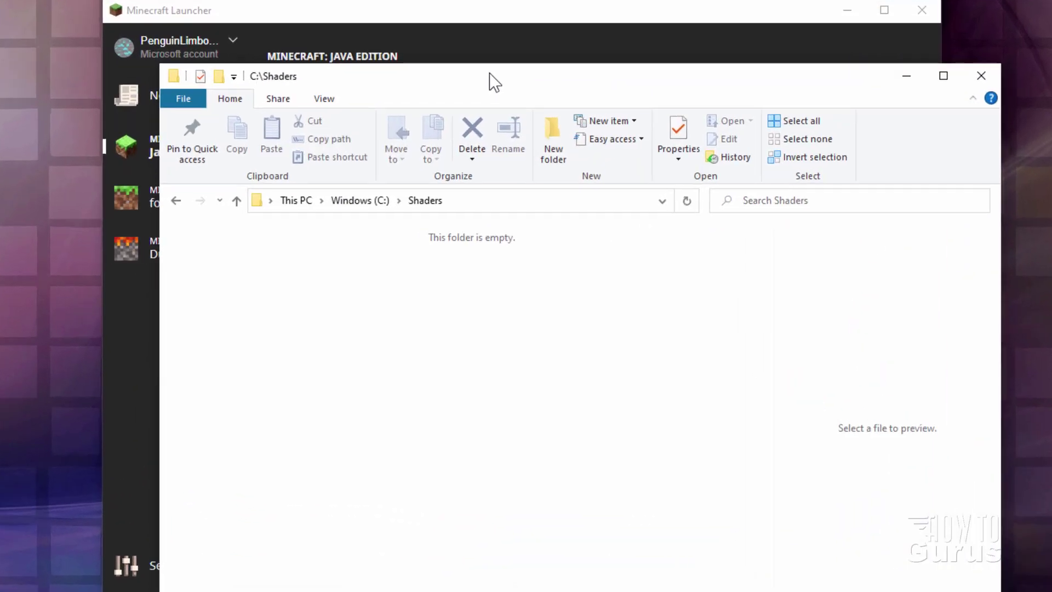
- Load optifine.net, skim its Features list, and go to the Downloads page
{"action": "left_click_drag", "start_coordinate": [491, 73], "coordinate": [423, 91]}
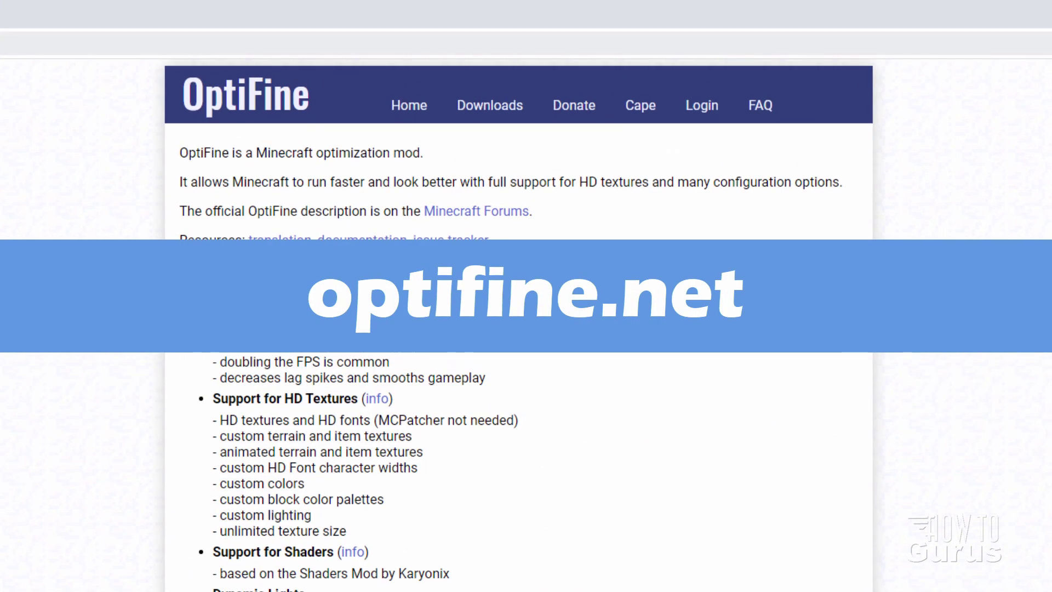
{"action": "left_click", "coordinate": [9, 55]}
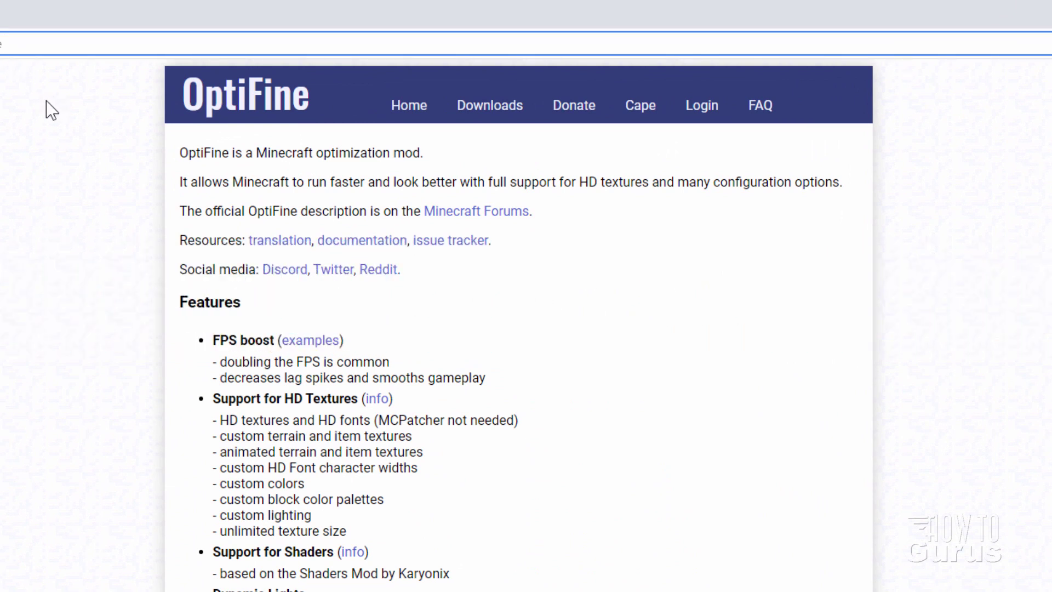
{"action": "scroll", "coordinate": [184, 392], "scroll_direction": "down", "scroll_amount": 10}
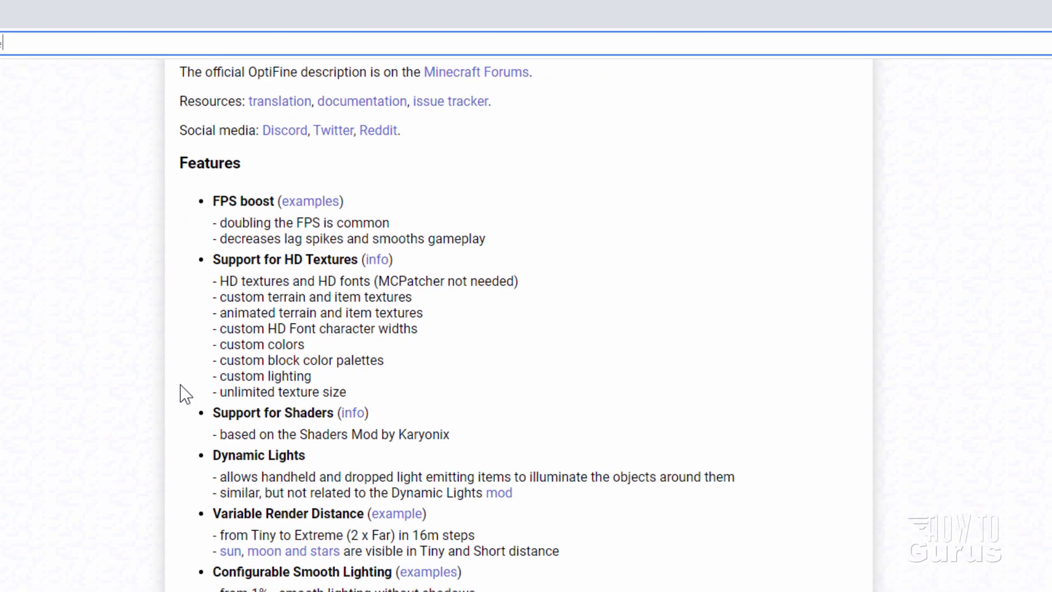
{"action": "scroll", "coordinate": [185, 393], "scroll_direction": "down", "scroll_amount": 11}
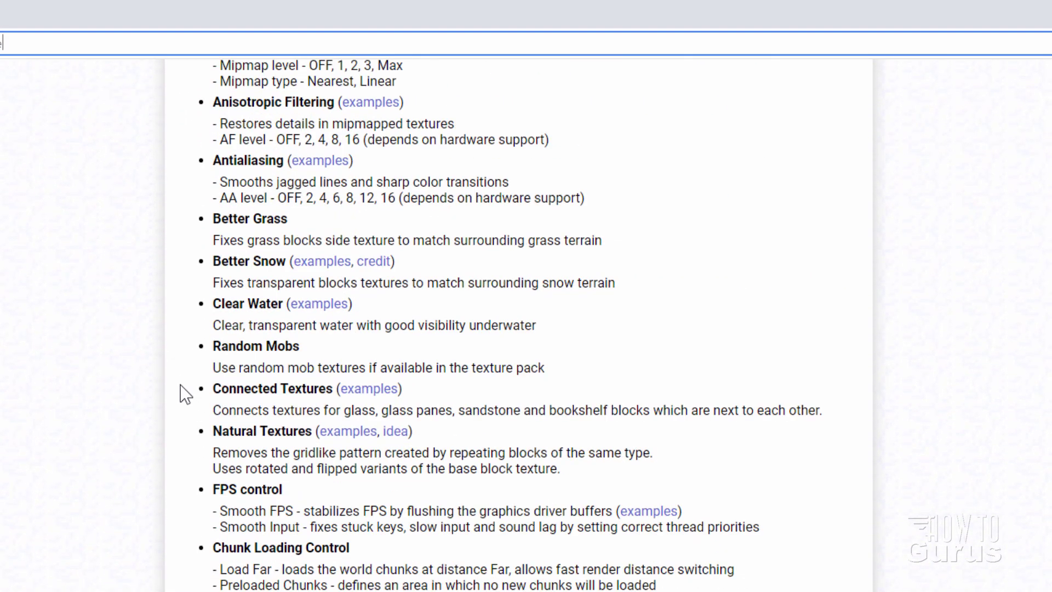
{"action": "scroll", "coordinate": [186, 394], "scroll_direction": "down", "scroll_amount": 4}
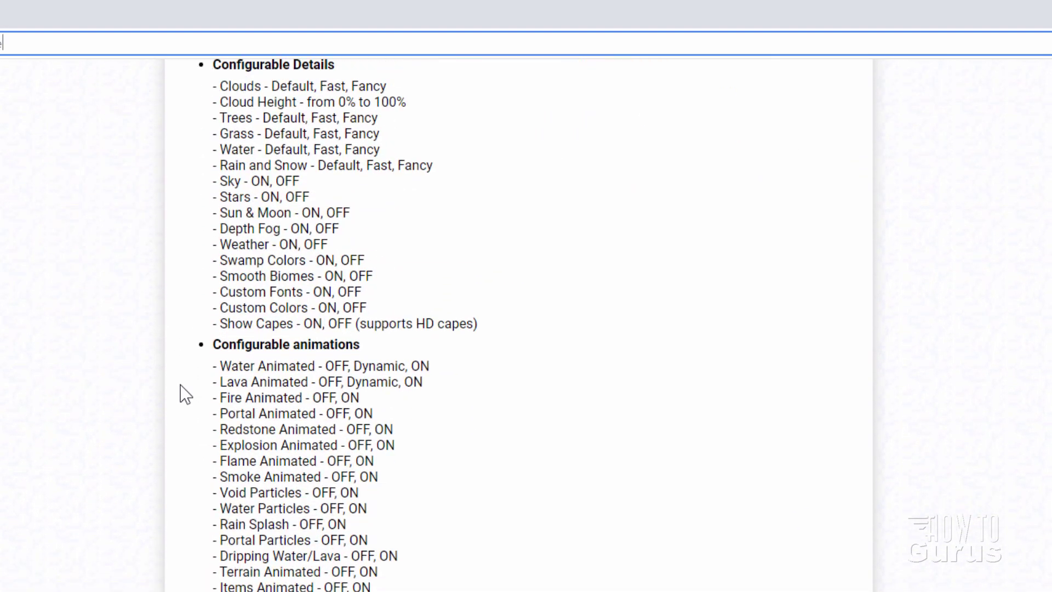
{"action": "scroll", "coordinate": [185, 393], "scroll_direction": "up", "scroll_amount": 8}
{"action": "scroll", "coordinate": [185, 393], "scroll_direction": "up", "scroll_amount": 16}
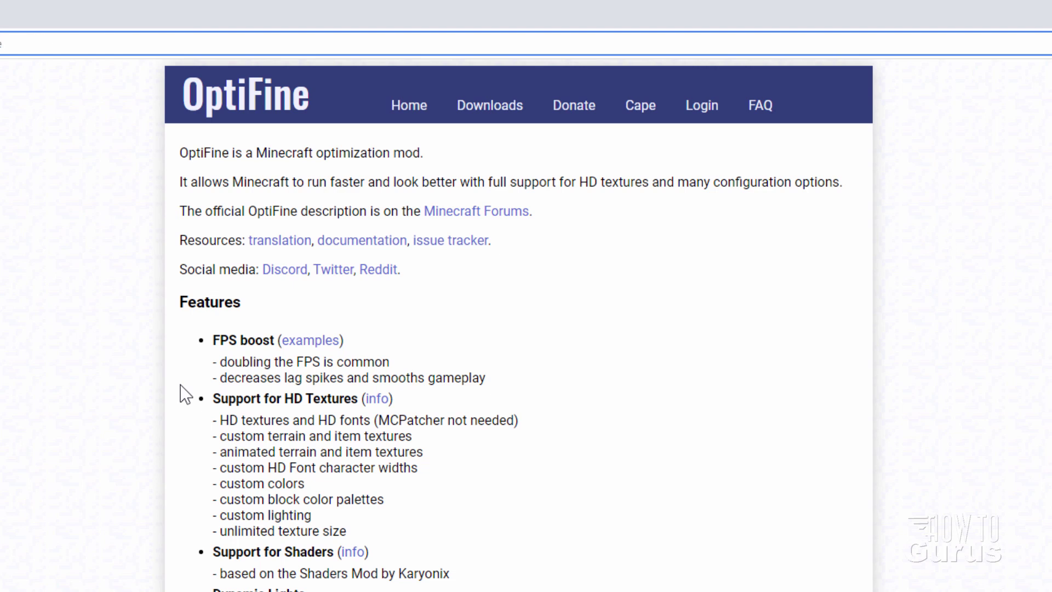
{"action": "left_click", "coordinate": [501, 115]}
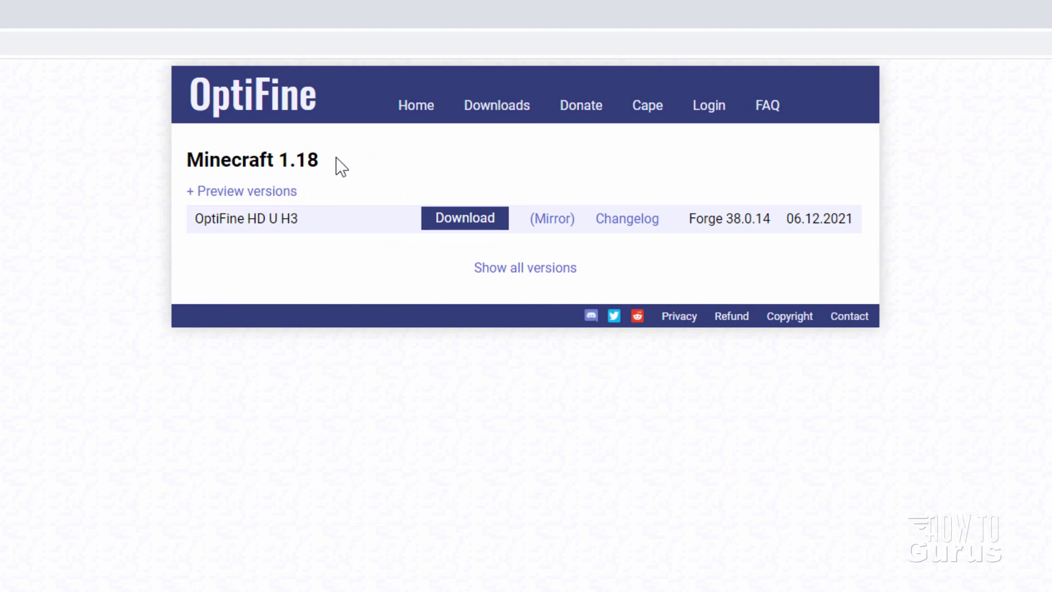
- Download OptiFine HD U H3 for 1.18 past the ad page and save the jar to C:\Shaders
{"action": "left_click_drag", "start_coordinate": [326, 162], "coordinate": [186, 160]}
{"action": "left_click", "coordinate": [348, 164]}
{"action": "left_click", "coordinate": [461, 226]}
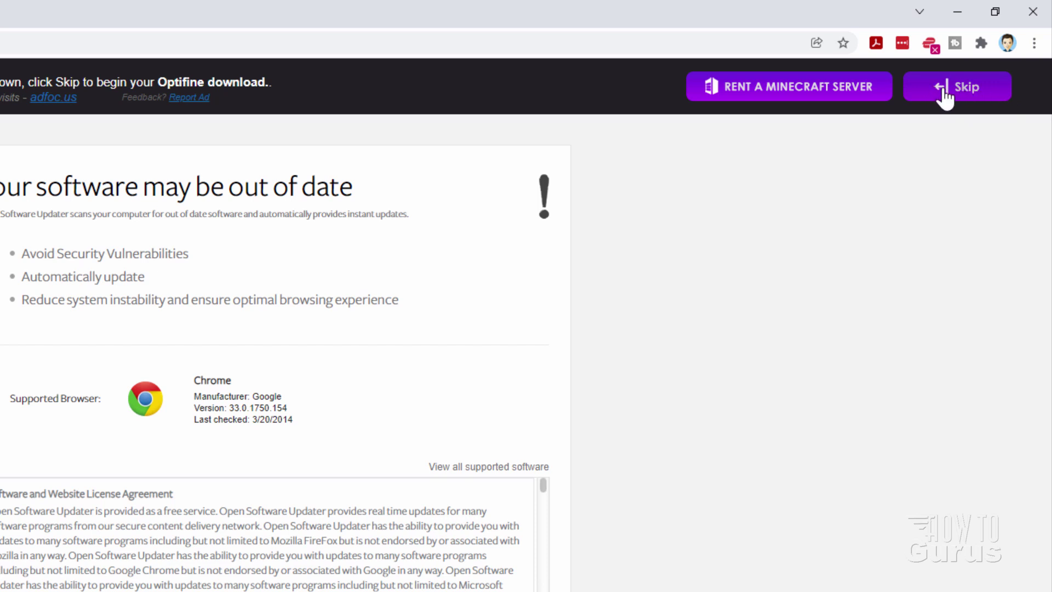
{"action": "left_click", "coordinate": [956, 92]}
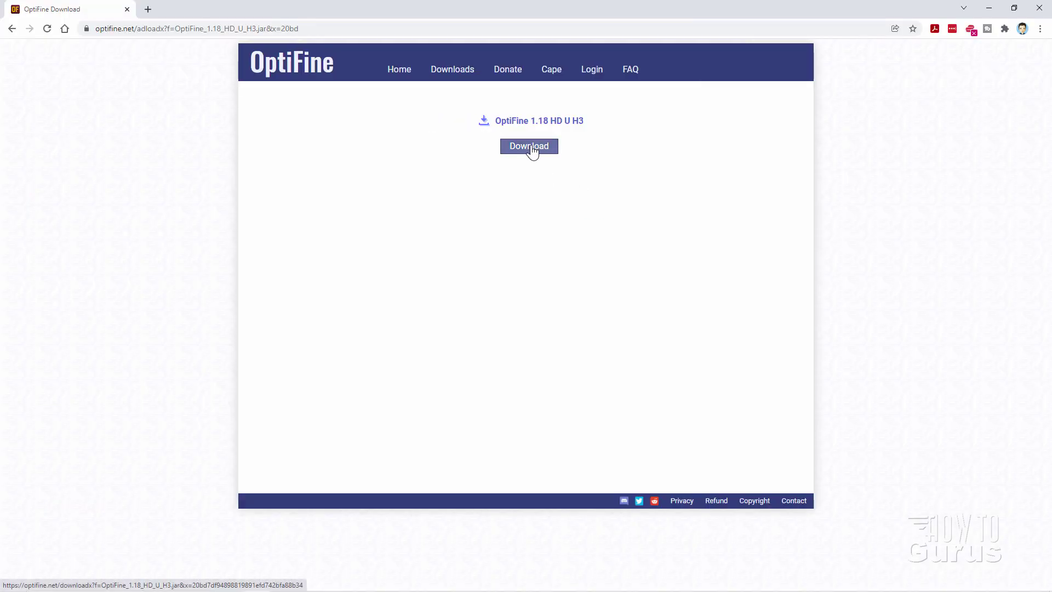
{"action": "left_click", "coordinate": [531, 146]}
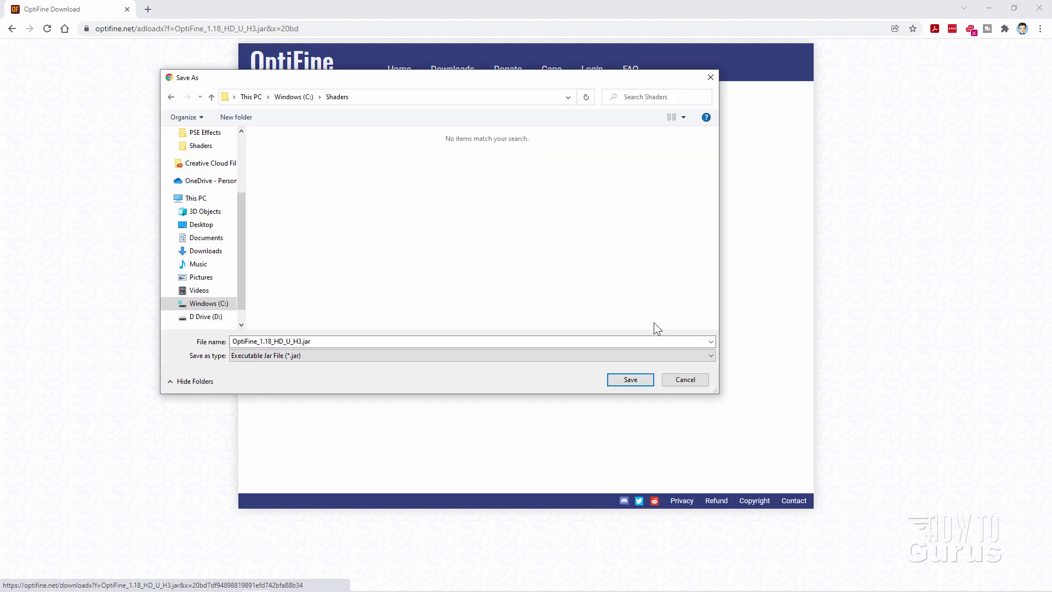
{"action": "left_click", "coordinate": [639, 383]}
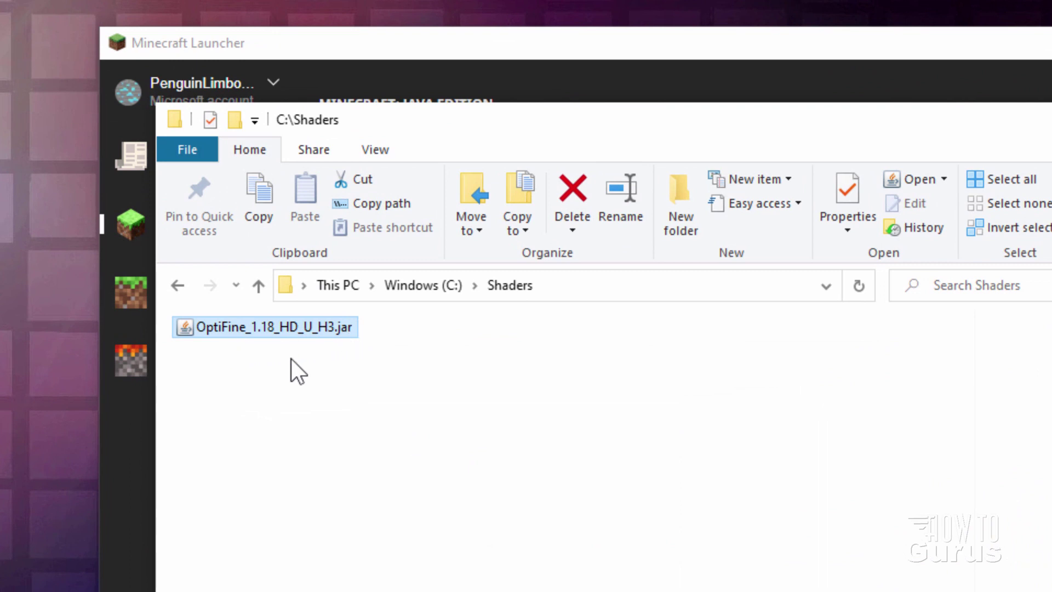
- Close the launcher, run the OptiFine jar installer, and confirm the successful install
{"action": "left_click", "coordinate": [567, 47]}
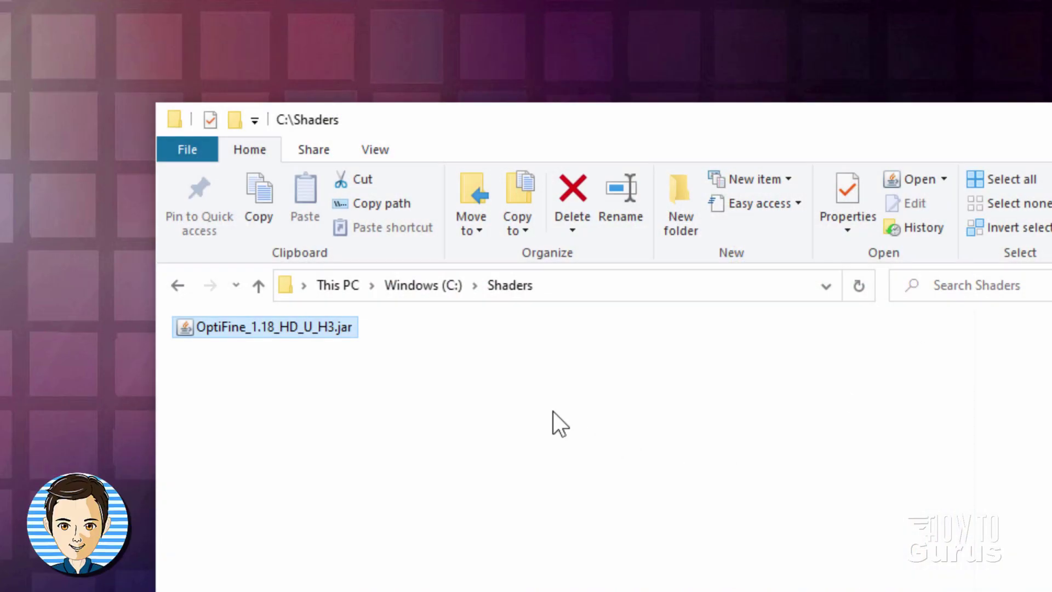
{"action": "double_click", "coordinate": [218, 329]}
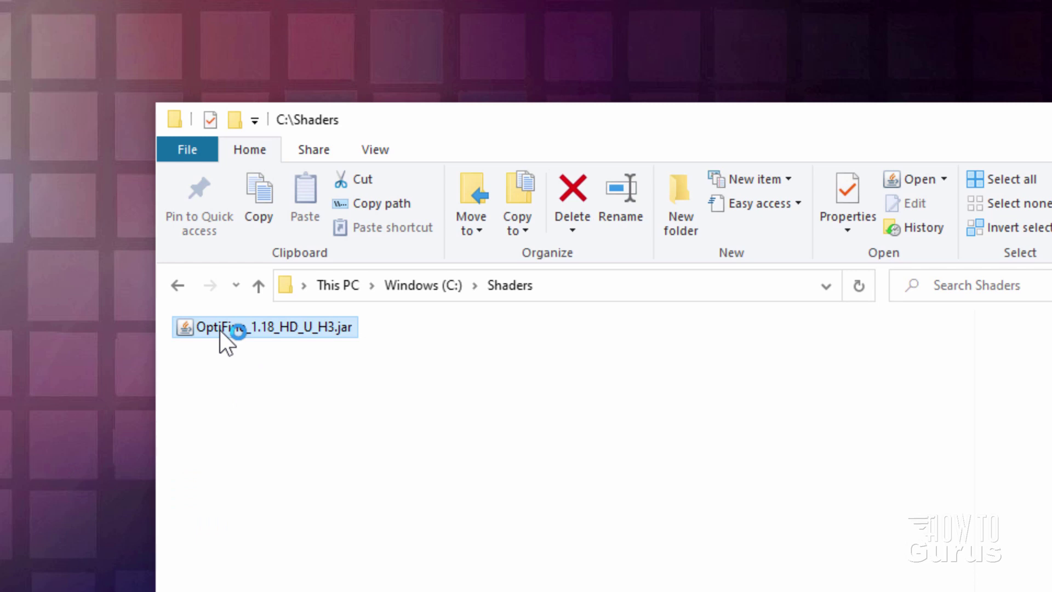
{"action": "left_click", "coordinate": [521, 516]}
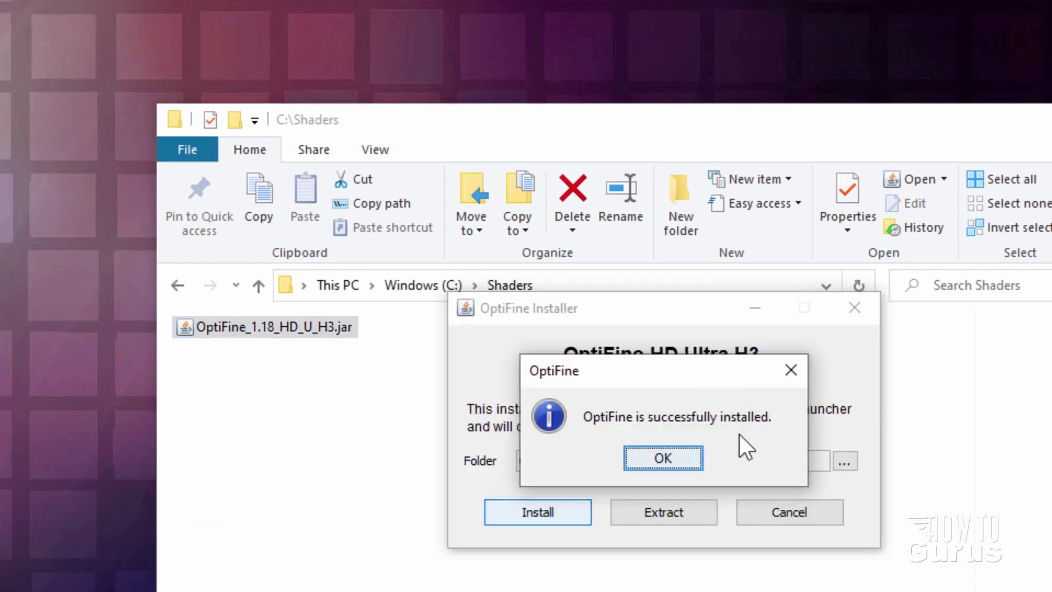
{"action": "left_click", "coordinate": [652, 466]}
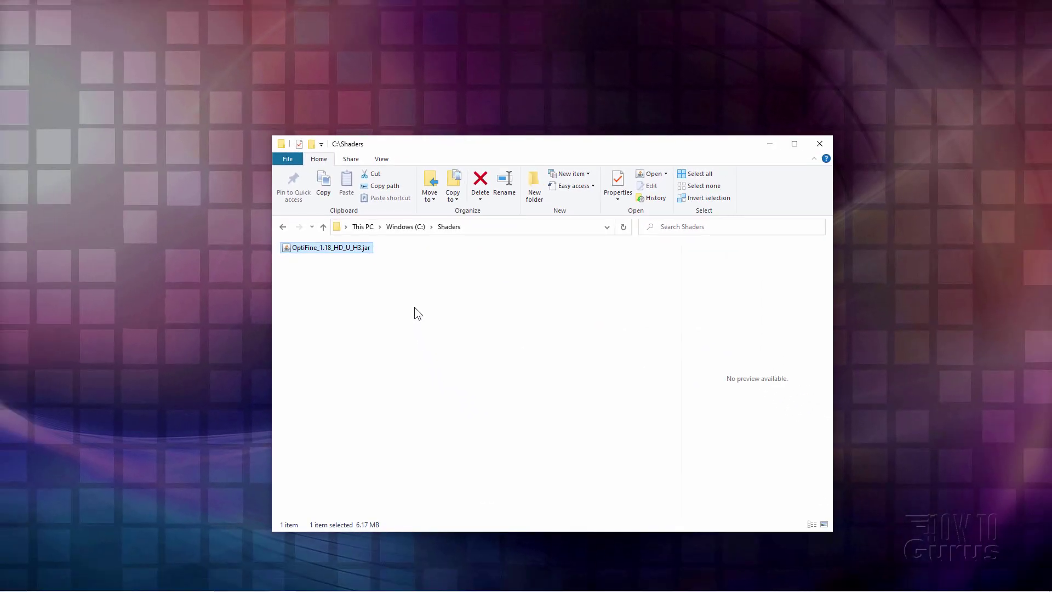
{"action": "left_click", "coordinate": [430, 407]}
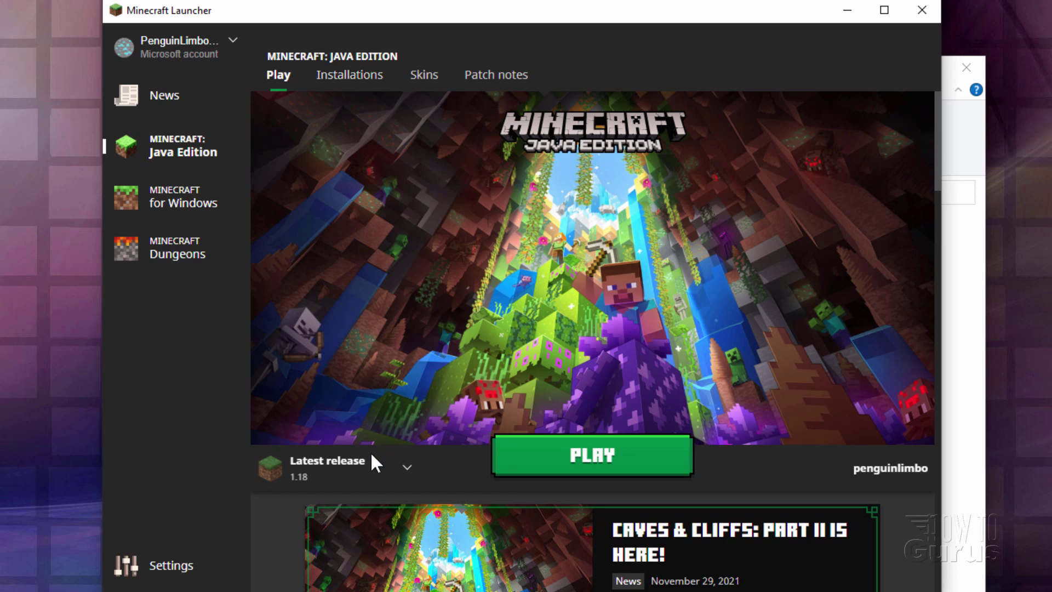
- Launch the OptiFine 1.18 installation from the launcher's Installations list
{"action": "left_click", "coordinate": [406, 464]}
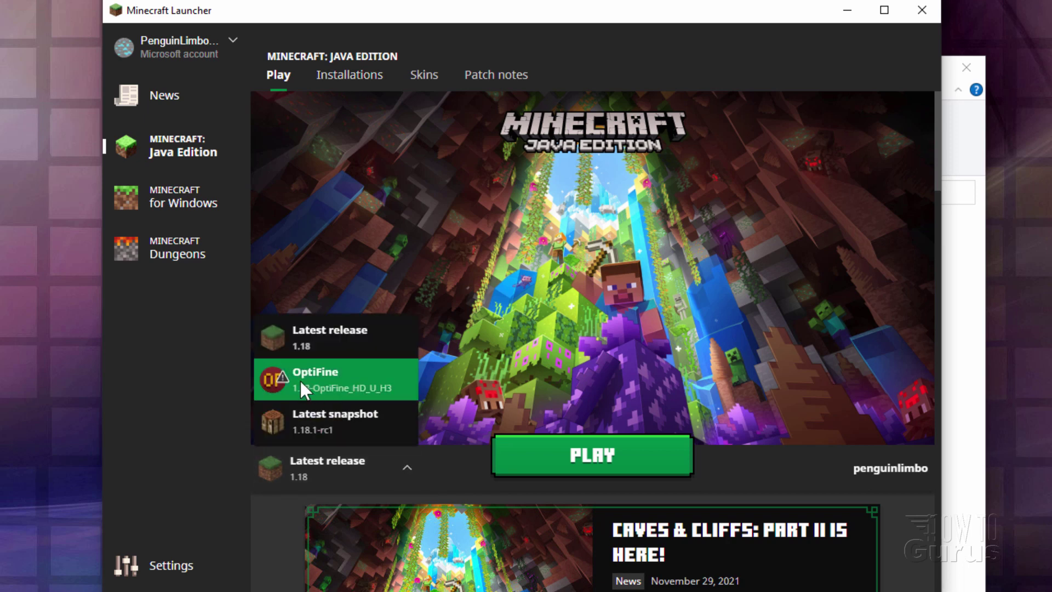
{"action": "left_click", "coordinate": [335, 79]}
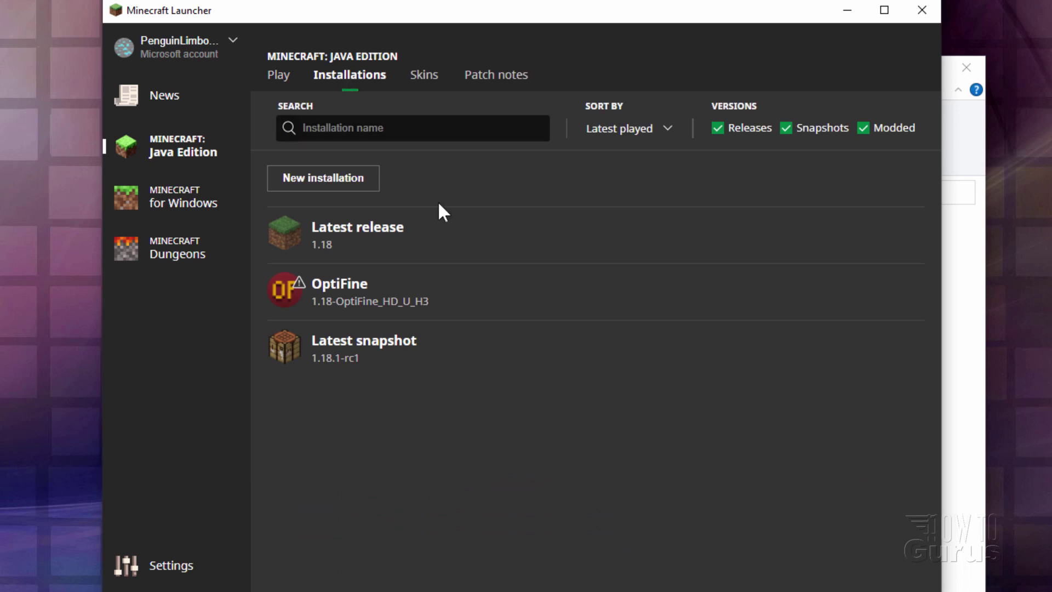
{"action": "mouse_move", "coordinate": [350, 309]}
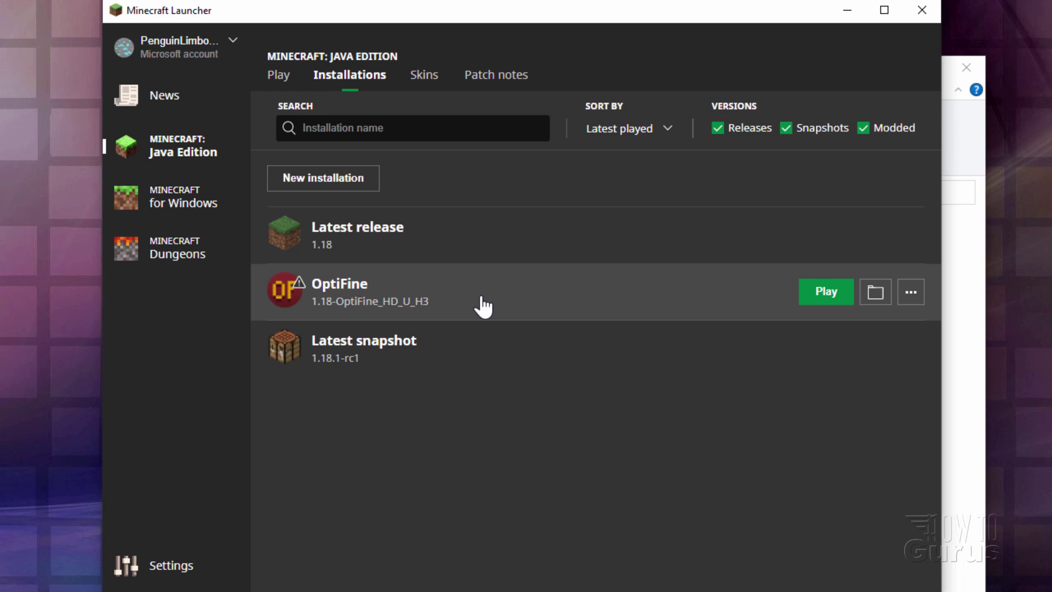
{"action": "left_click", "coordinate": [837, 299]}
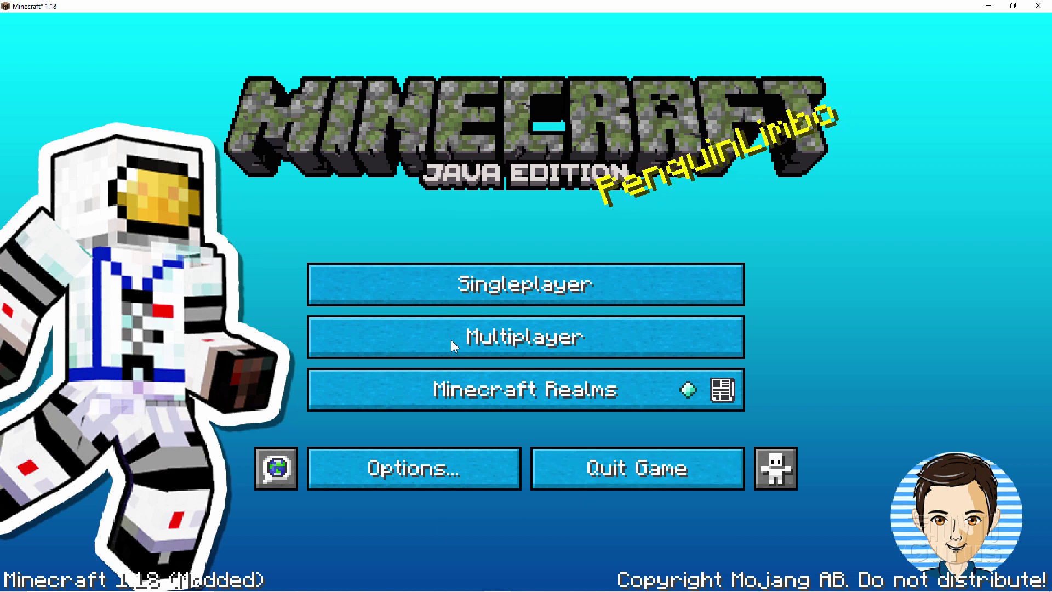
- In Video Settings, switch Graphics to Fast and cycle Dynamic Lights to Fast
{"action": "left_click", "coordinate": [398, 474]}
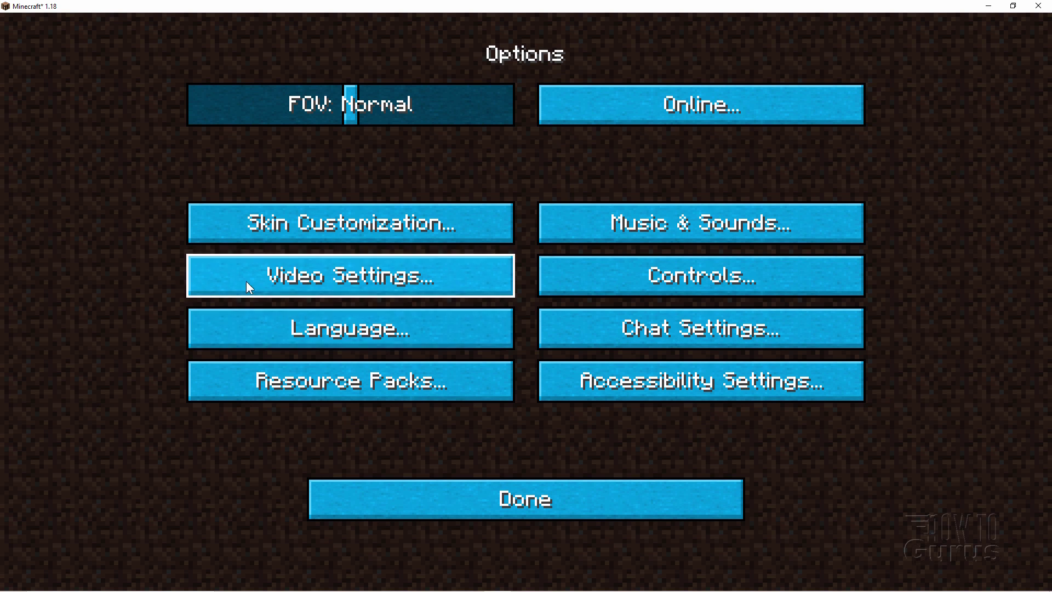
{"action": "left_click", "coordinate": [367, 273]}
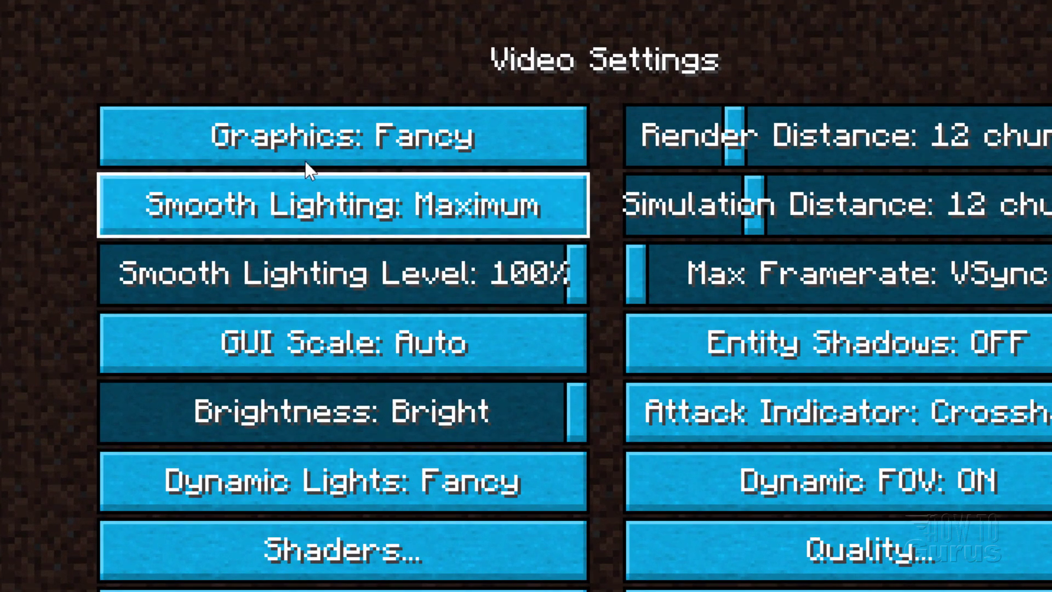
{"action": "left_click", "coordinate": [329, 114]}
{"action": "left_click", "coordinate": [311, 149]}
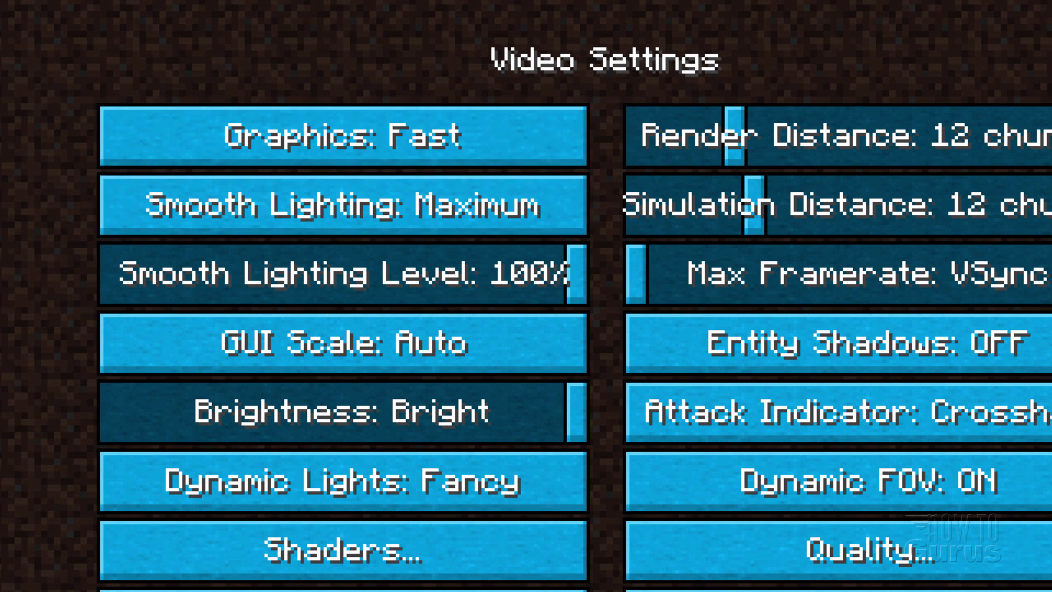
{"action": "left_click", "coordinate": [291, 482]}
{"action": "left_click", "coordinate": [291, 482]}
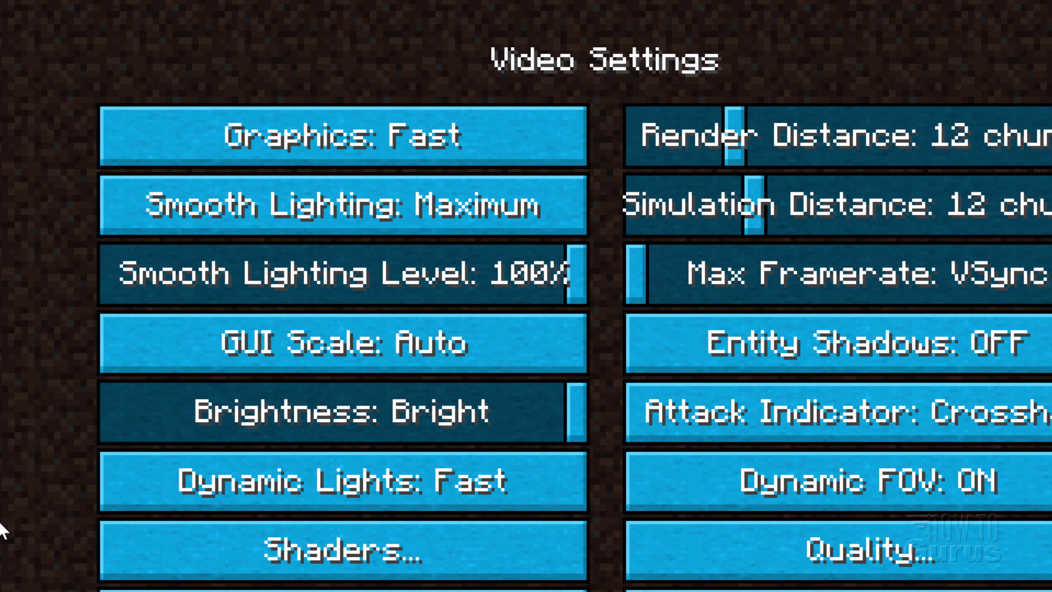
{"action": "left_click", "coordinate": [150, 480]}
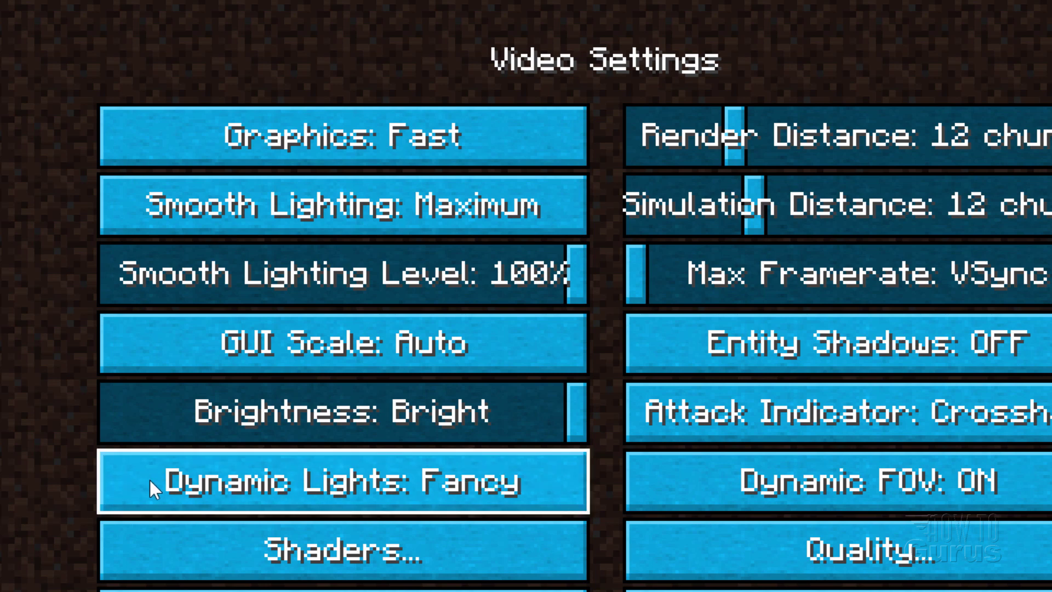
{"action": "left_click", "coordinate": [149, 480]}
{"action": "left_click", "coordinate": [150, 480]}
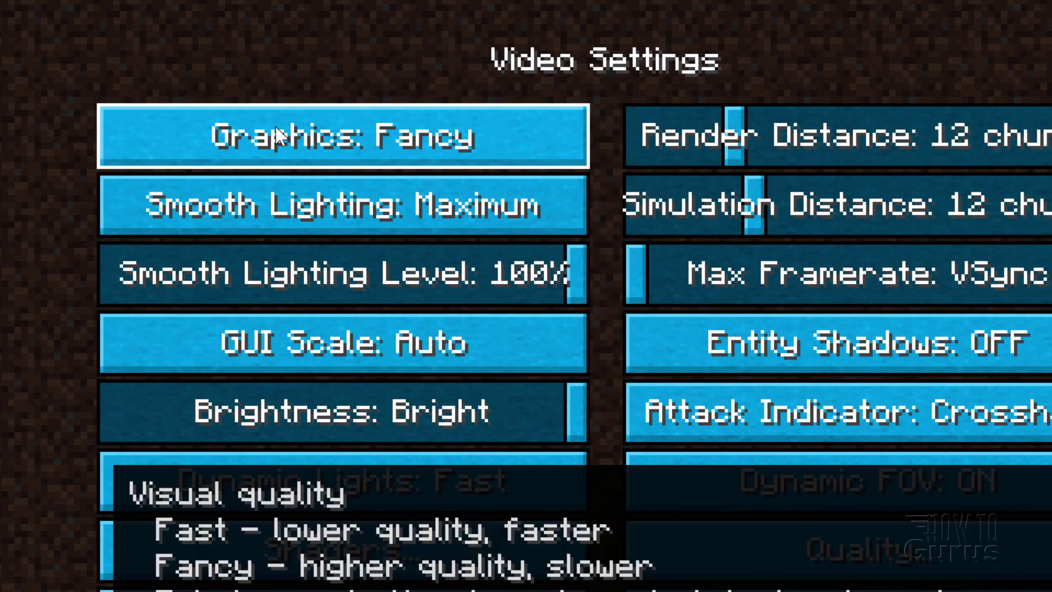
- Cycle Graphics quality back around to Fast and bring up the installed shader packs
{"action": "left_click", "coordinate": [318, 136]}
{"action": "left_click", "coordinate": [317, 133]}
{"action": "left_click", "coordinate": [317, 134]}
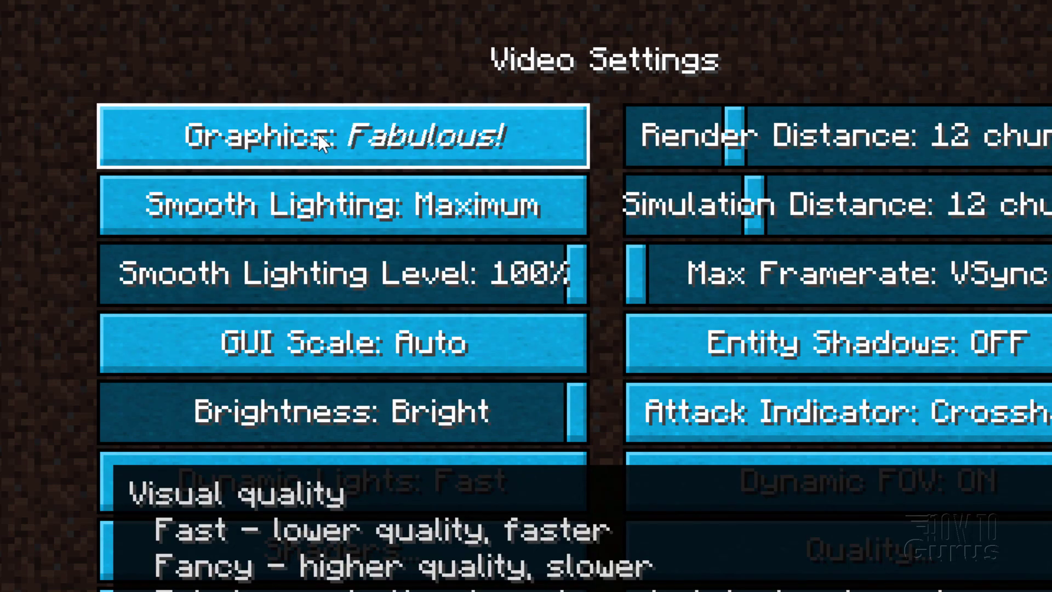
{"action": "left_click", "coordinate": [318, 134]}
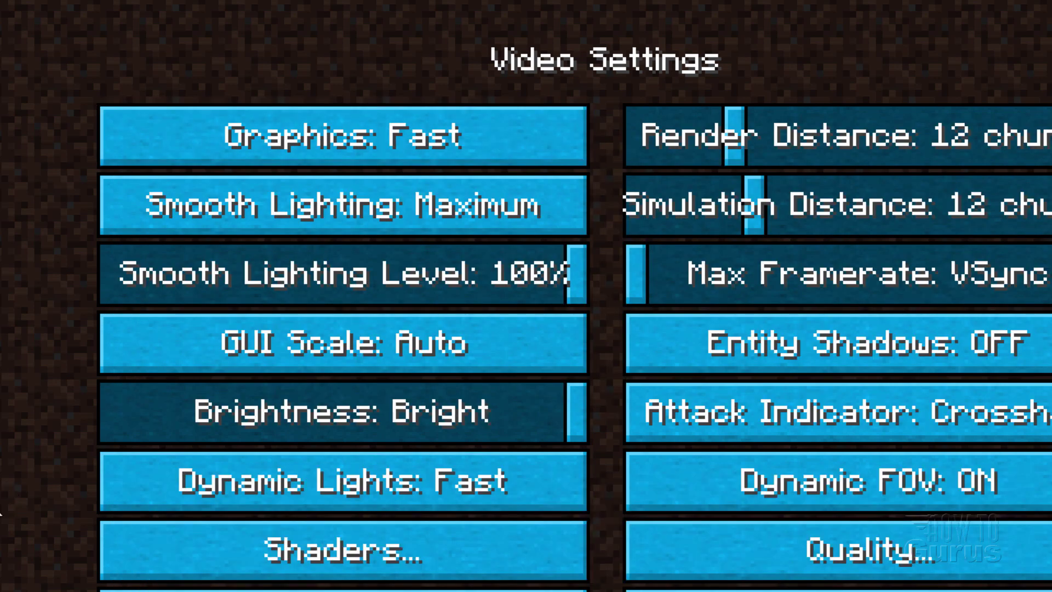
{"action": "left_click", "coordinate": [462, 548]}
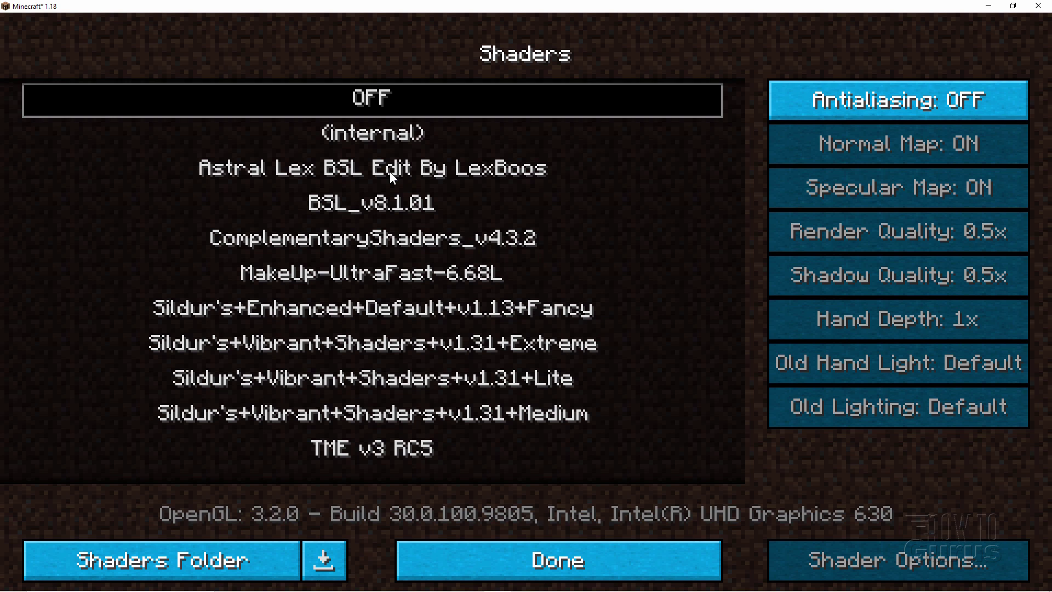
- Leave Shaders, Video Settings and Options with Done, then quit Minecraft
{"action": "left_click", "coordinate": [566, 548]}
{"action": "left_click", "coordinate": [539, 521]}
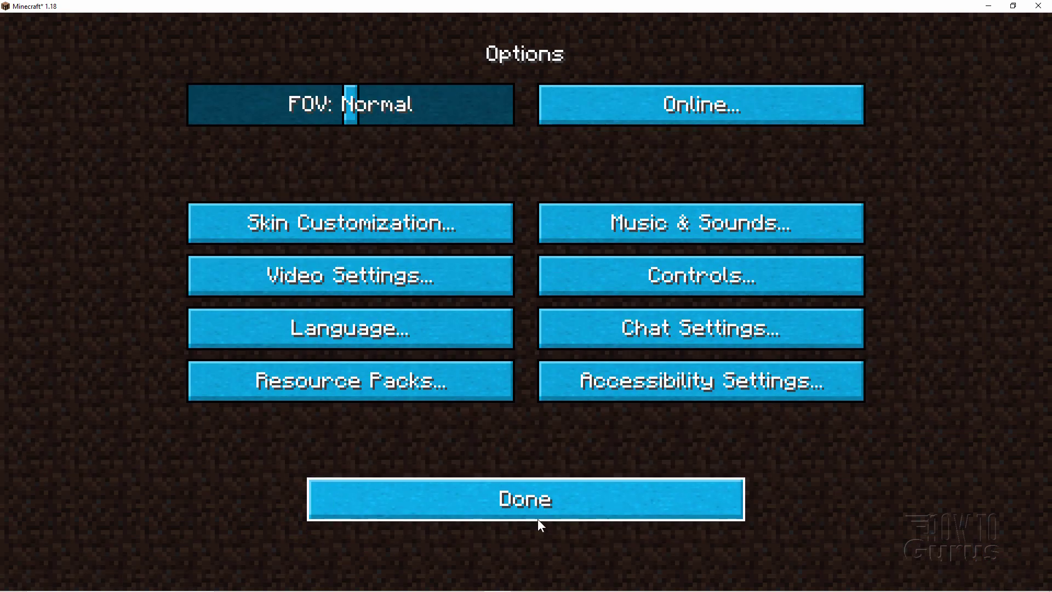
{"action": "left_click", "coordinate": [537, 518]}
{"action": "left_click", "coordinate": [595, 472]}
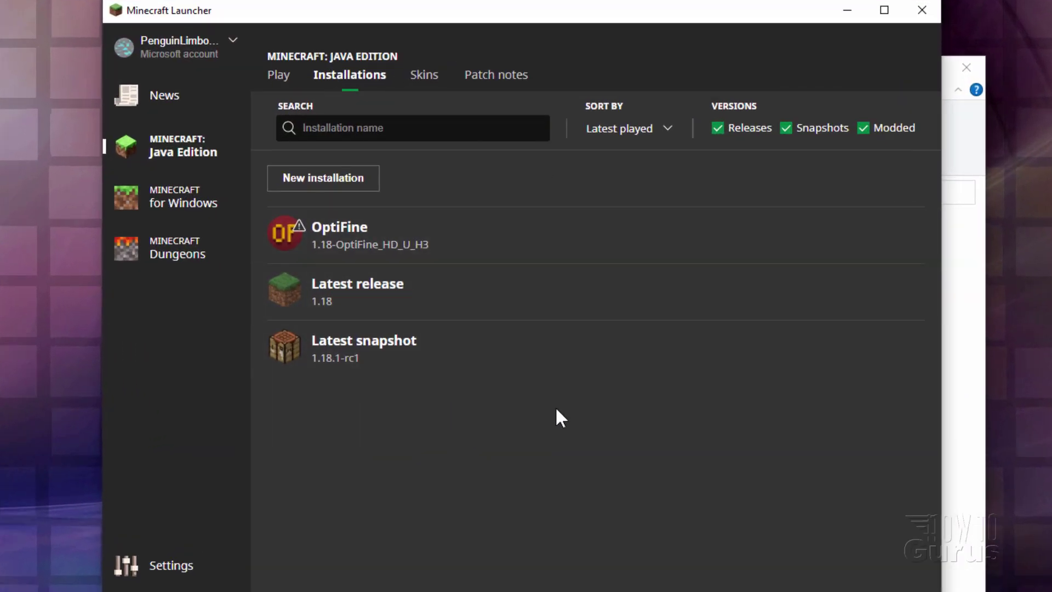
- Bring the C:\Shaders folder window to the front and nudge it slightly down-right
{"action": "key", "text": "alt+Tab"}
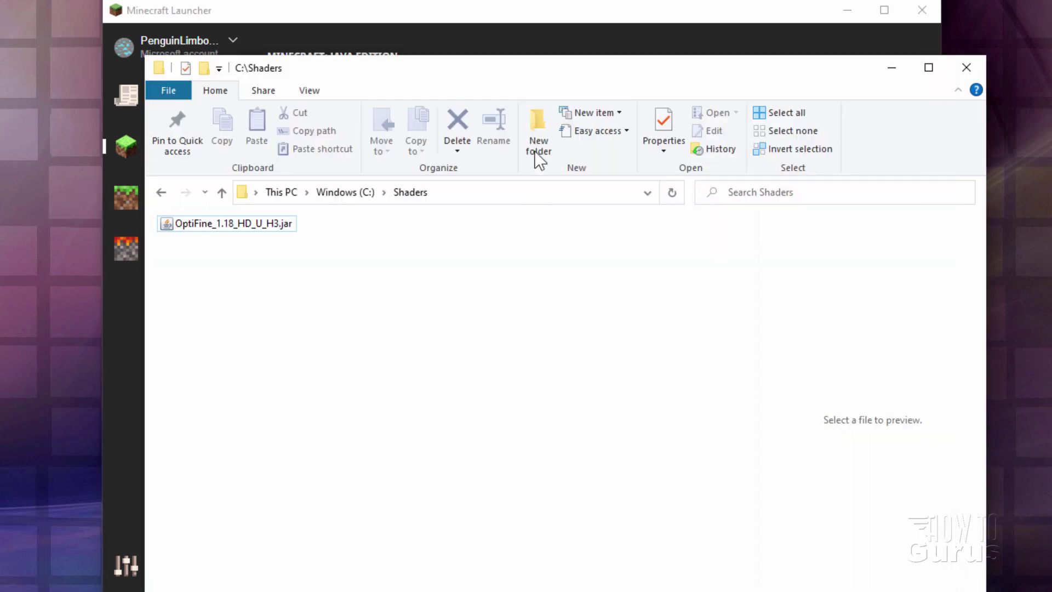
{"action": "left_click_drag", "start_coordinate": [507, 74], "coordinate": [518, 80]}
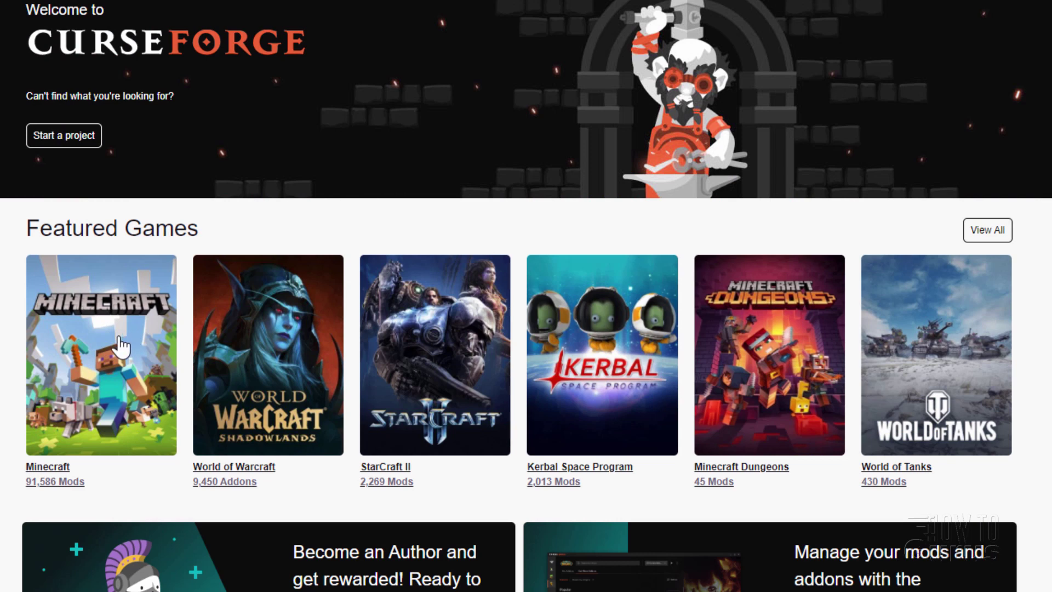
- Open Minecraft on CurseForge and browse its Customization shader pack listings
{"action": "left_click", "coordinate": [120, 345]}
{"action": "scroll", "coordinate": [120, 347], "scroll_direction": "down", "scroll_amount": 3}
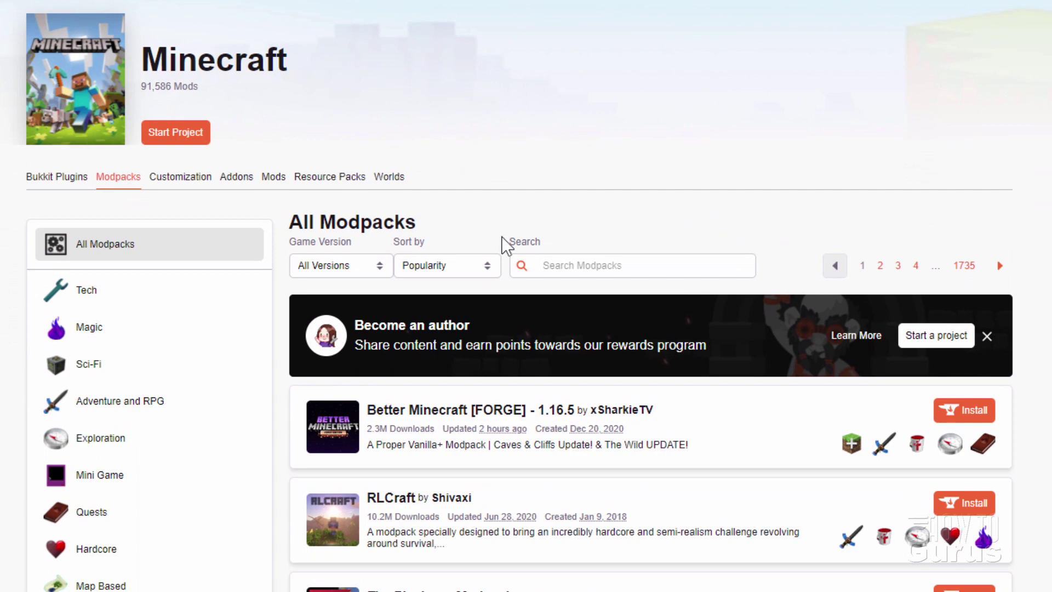
{"action": "scroll", "coordinate": [581, 534], "scroll_direction": "down", "scroll_amount": 7}
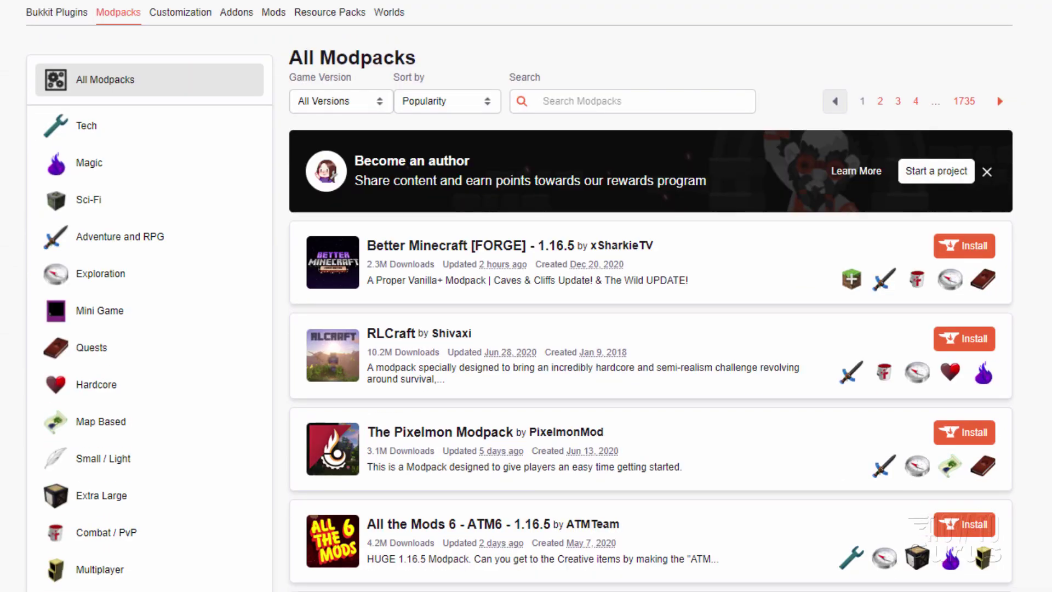
{"action": "scroll", "coordinate": [581, 534], "scroll_direction": "up", "scroll_amount": 4}
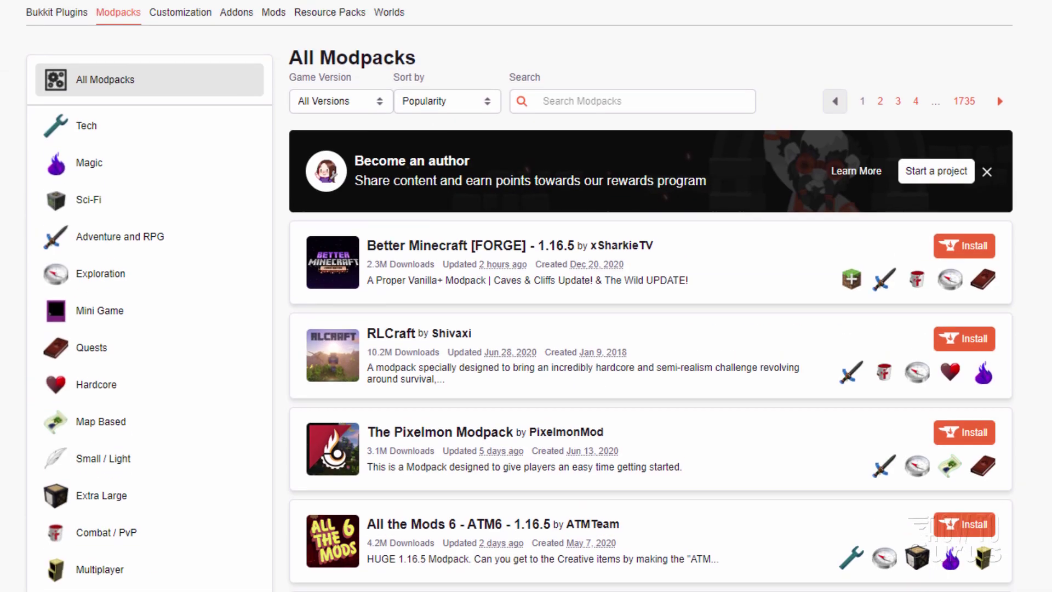
{"action": "scroll", "coordinate": [129, 322], "scroll_direction": "up", "scroll_amount": 3}
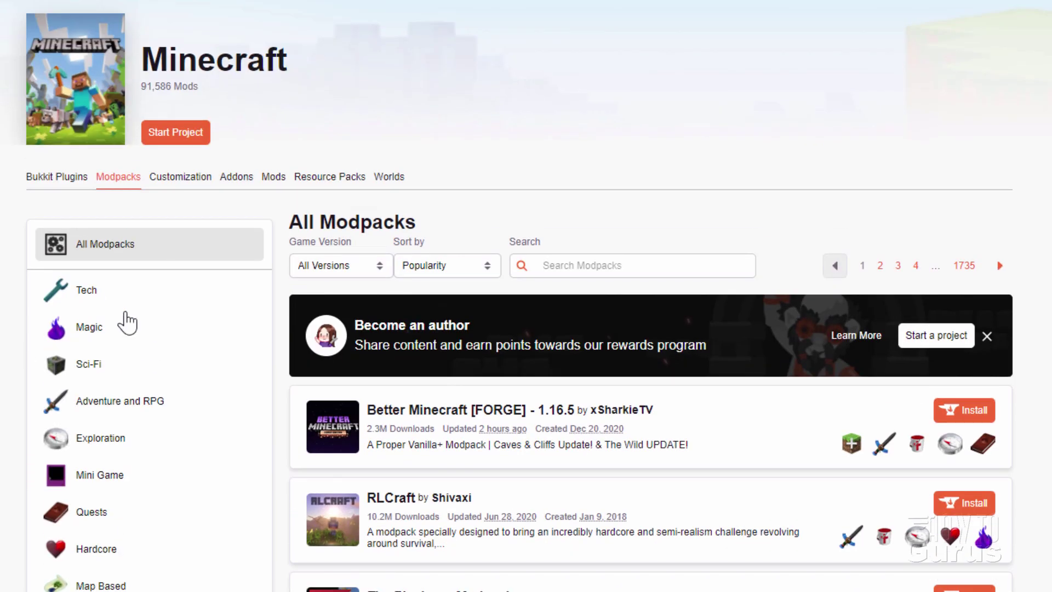
{"action": "left_click", "coordinate": [181, 178]}
{"action": "scroll", "coordinate": [181, 183], "scroll_direction": "down", "scroll_amount": 6}
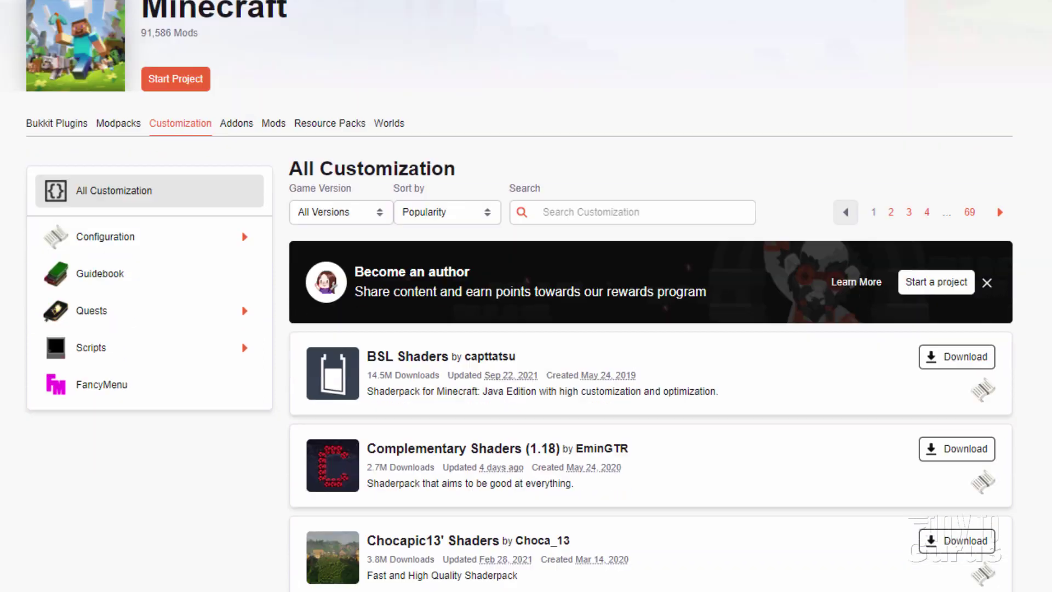
{"action": "scroll", "coordinate": [507, 140], "scroll_direction": "down", "scroll_amount": 1}
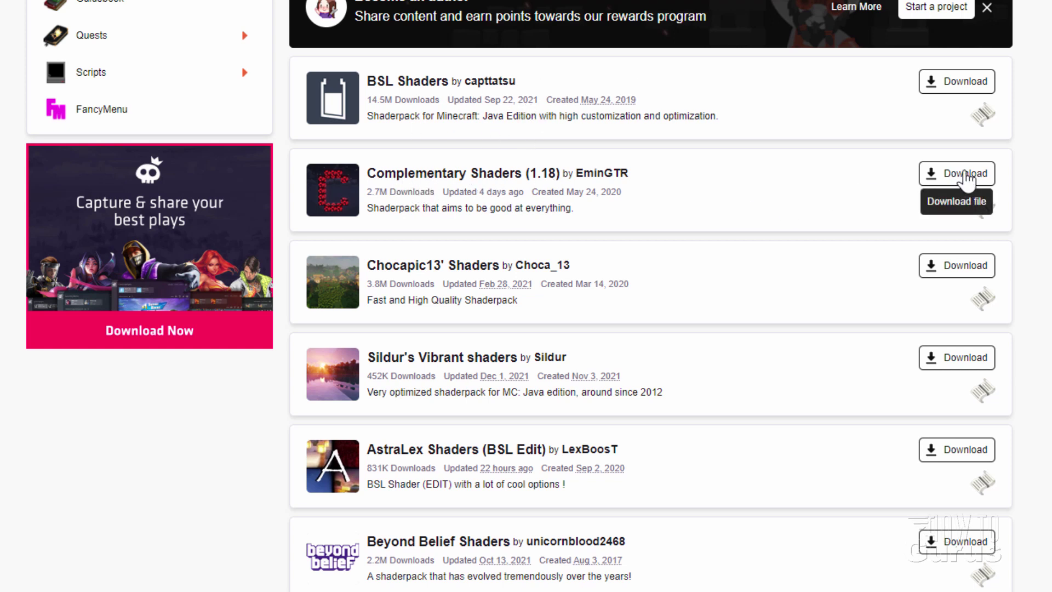
- Save ComplementaryShaders_v4.3.2.zip into C:\Shaders, then go back to the shader list
{"action": "left_click", "coordinate": [964, 174]}
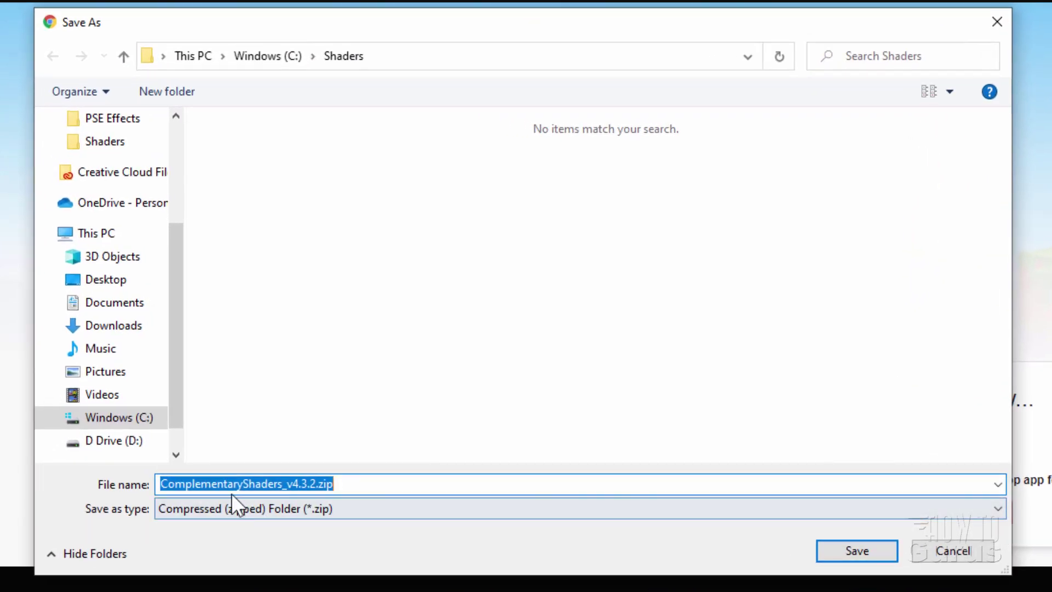
{"action": "left_click", "coordinate": [863, 544]}
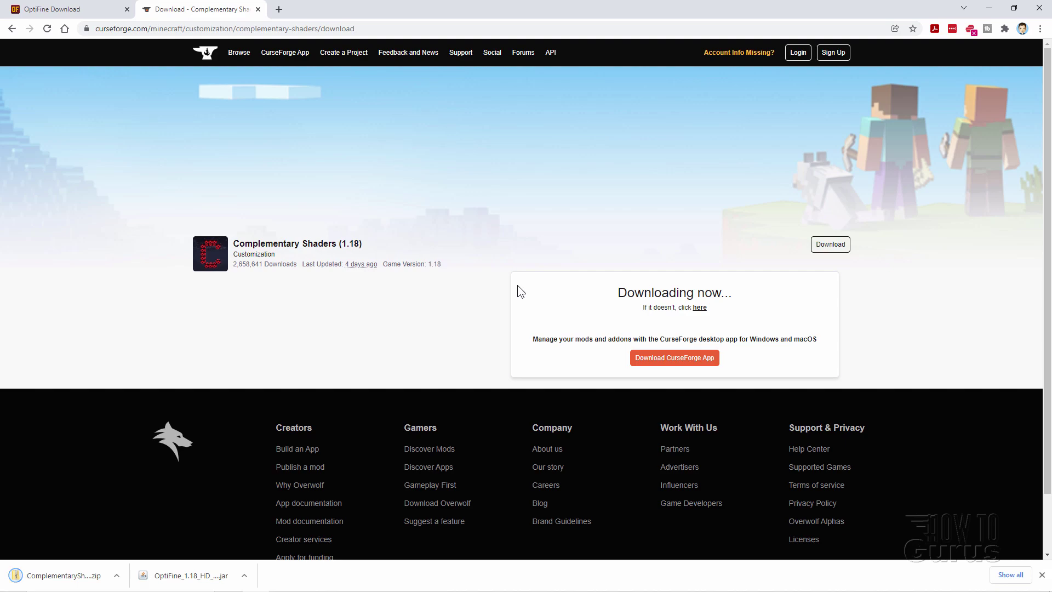
{"action": "left_click", "coordinate": [13, 29]}
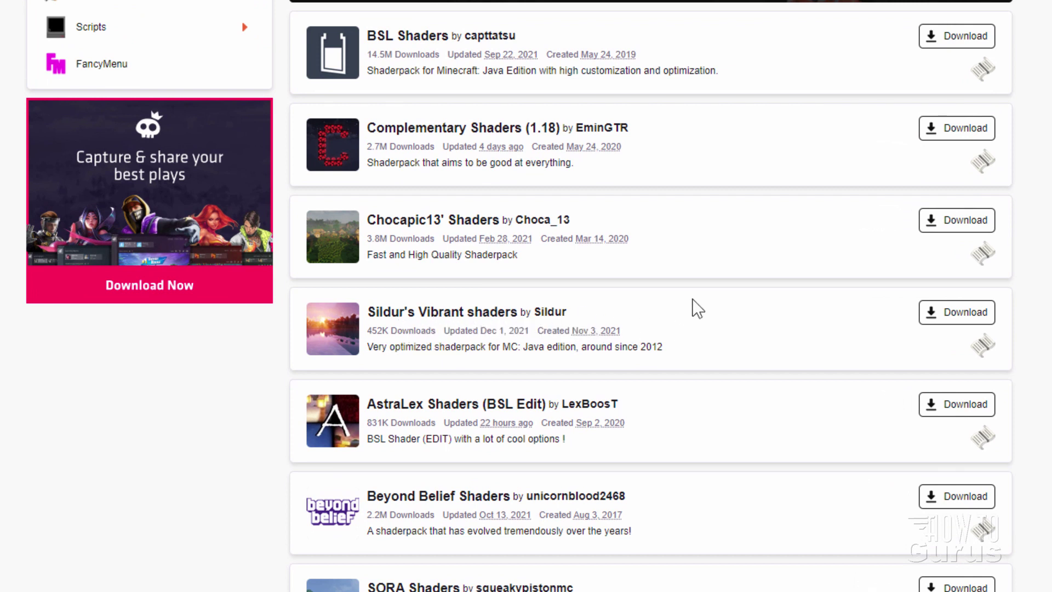
- Save the MakeUp - Ultra Fast | Shaders zip, then return to the listing and scroll further
{"action": "scroll", "coordinate": [708, 282], "scroll_direction": "down", "scroll_amount": 15}
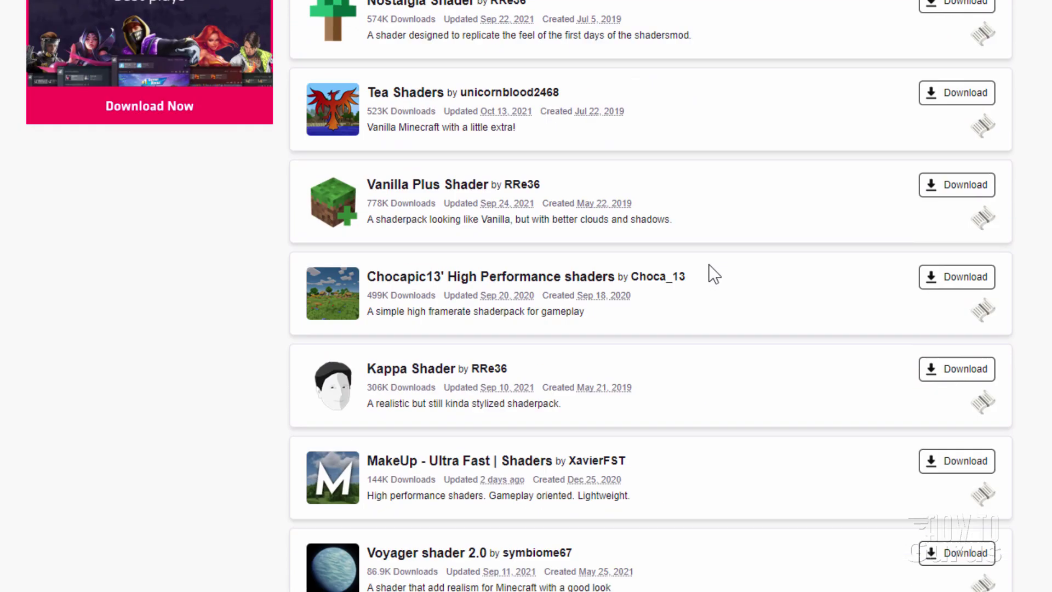
{"action": "scroll", "coordinate": [708, 264], "scroll_direction": "down", "scroll_amount": 2}
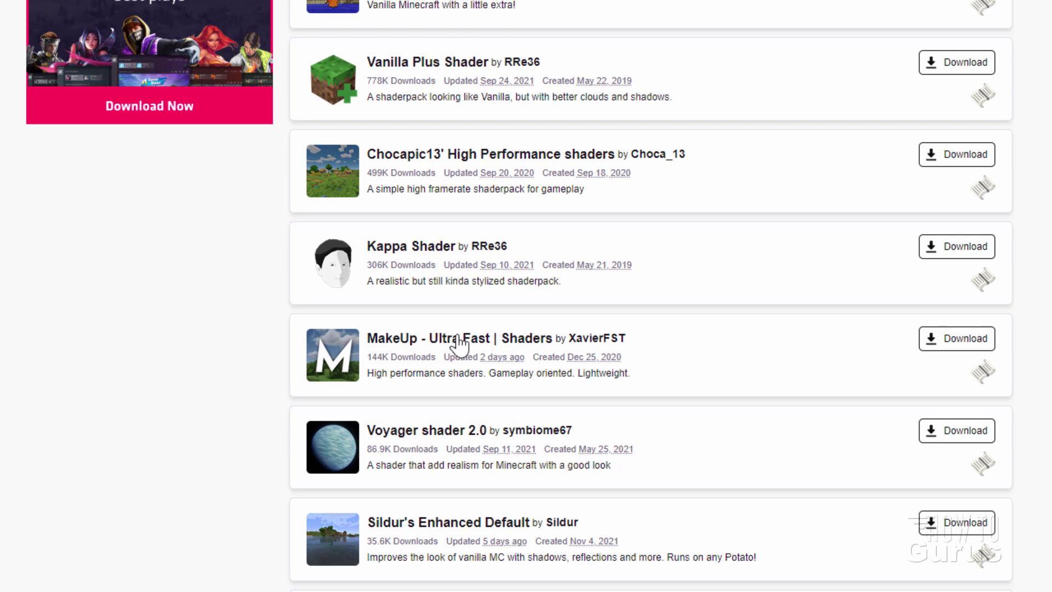
{"action": "left_click", "coordinate": [956, 338]}
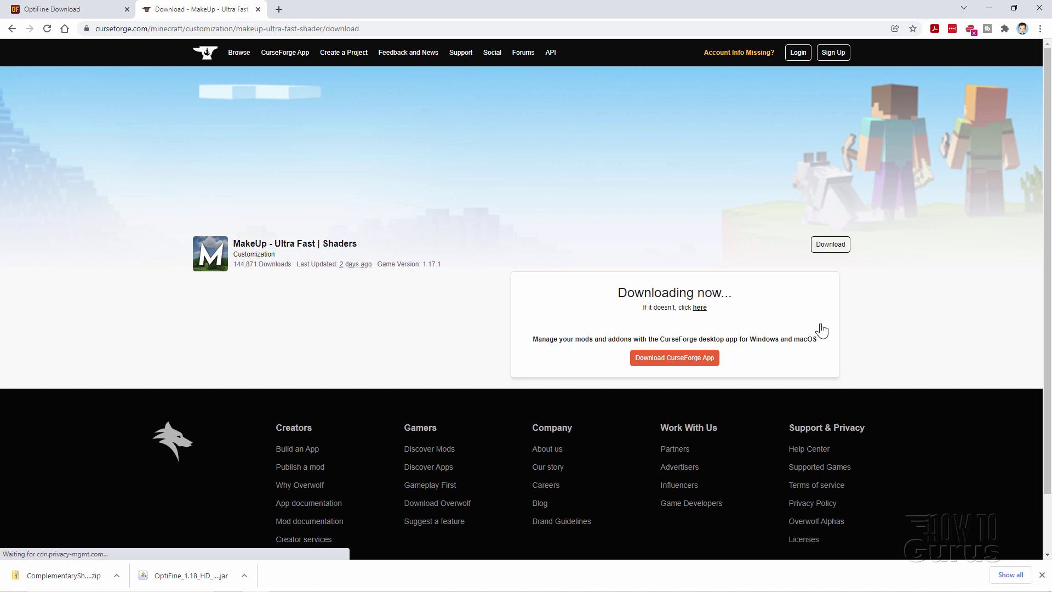
{"action": "left_click", "coordinate": [630, 379]}
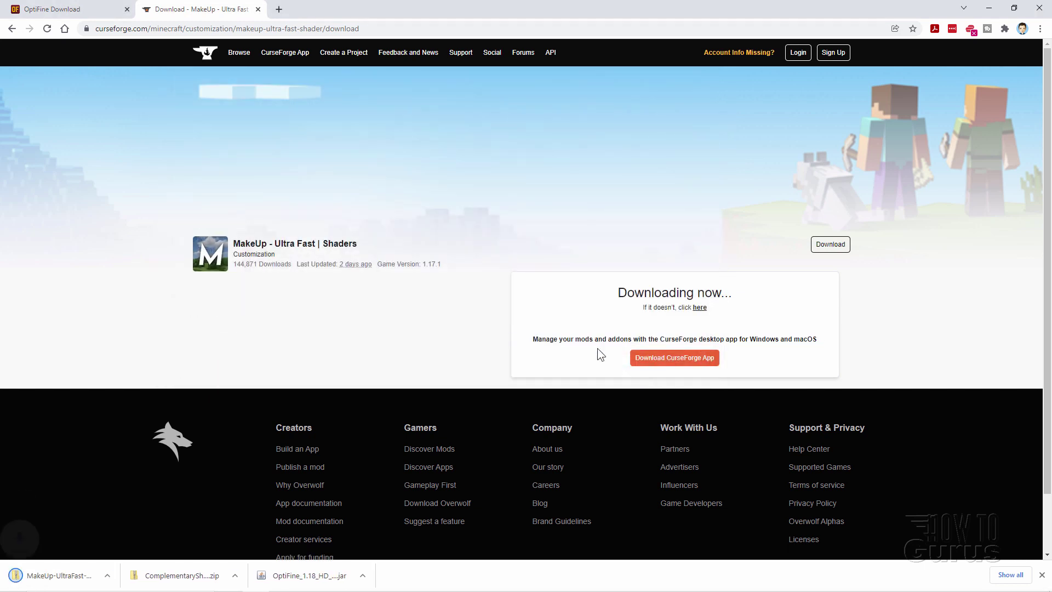
{"action": "left_click", "coordinate": [12, 31]}
{"action": "scroll", "coordinate": [425, 349], "scroll_direction": "down", "scroll_amount": 2}
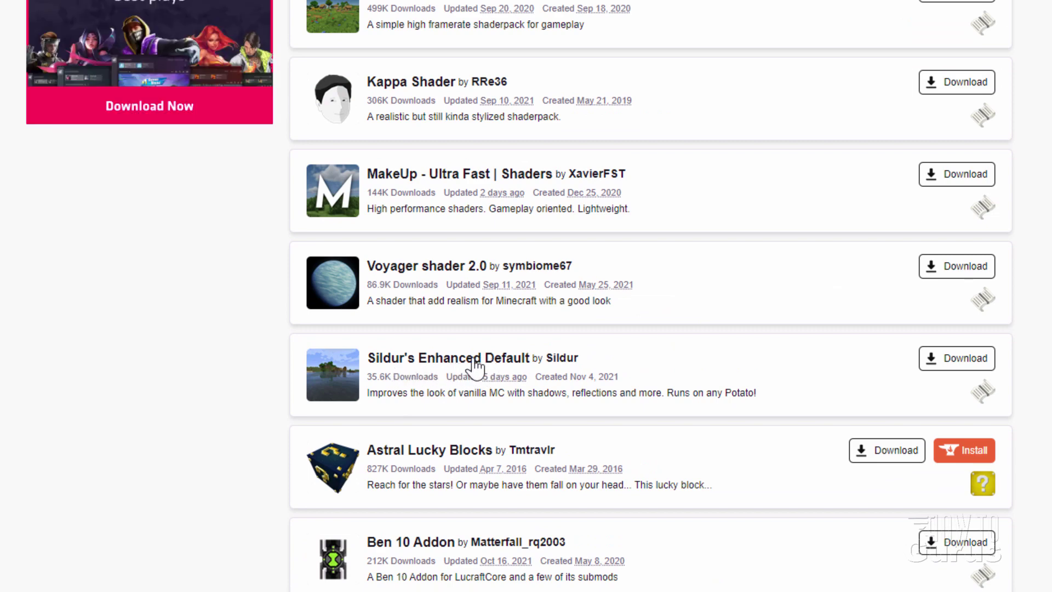
- Download the Sildur's Enhanced Default shader pack zip from CurseForge
{"action": "left_click", "coordinate": [957, 358]}
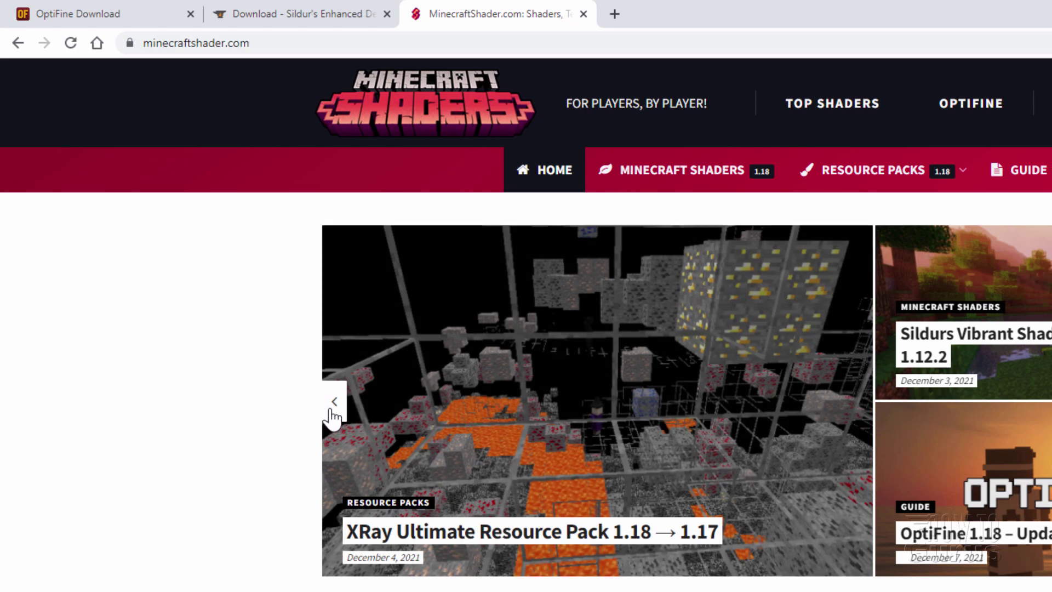
- Open the BSL Shaders article and scroll down to its 1.18-compatible download links
{"action": "left_click", "coordinate": [333, 402]}
{"action": "left_click", "coordinate": [501, 534]}
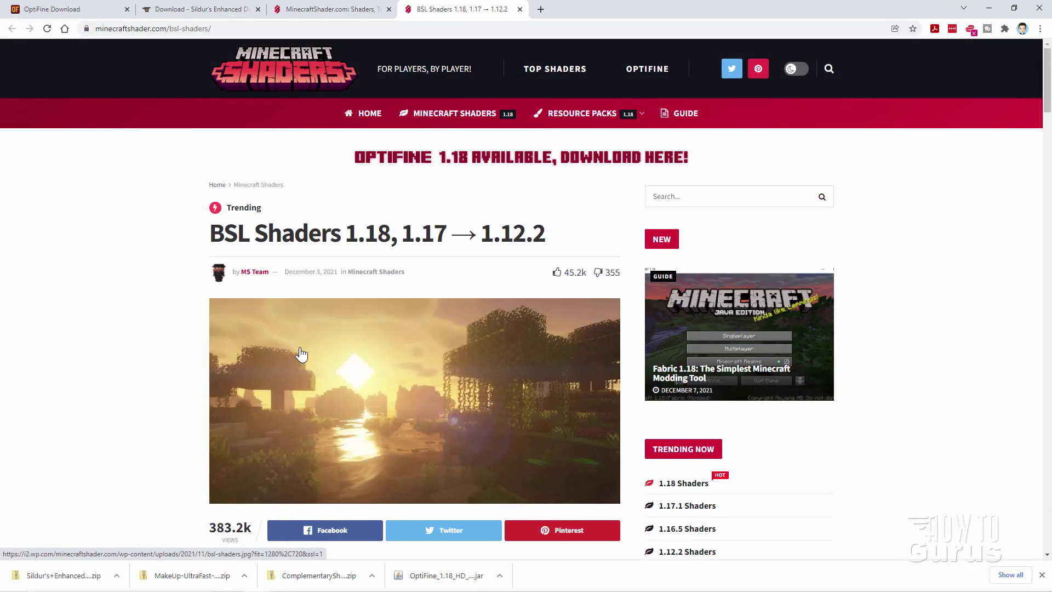
{"action": "scroll", "coordinate": [206, 350], "scroll_direction": "down", "scroll_amount": 3}
{"action": "scroll", "coordinate": [205, 350], "scroll_direction": "down", "scroll_amount": 7}
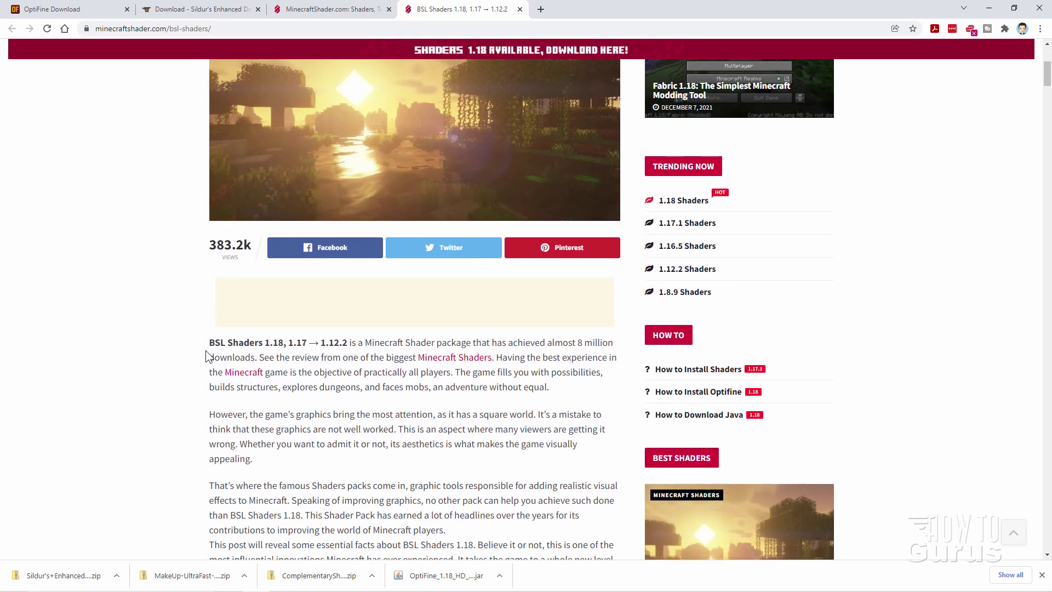
{"action": "scroll", "coordinate": [183, 340], "scroll_direction": "down", "scroll_amount": 9}
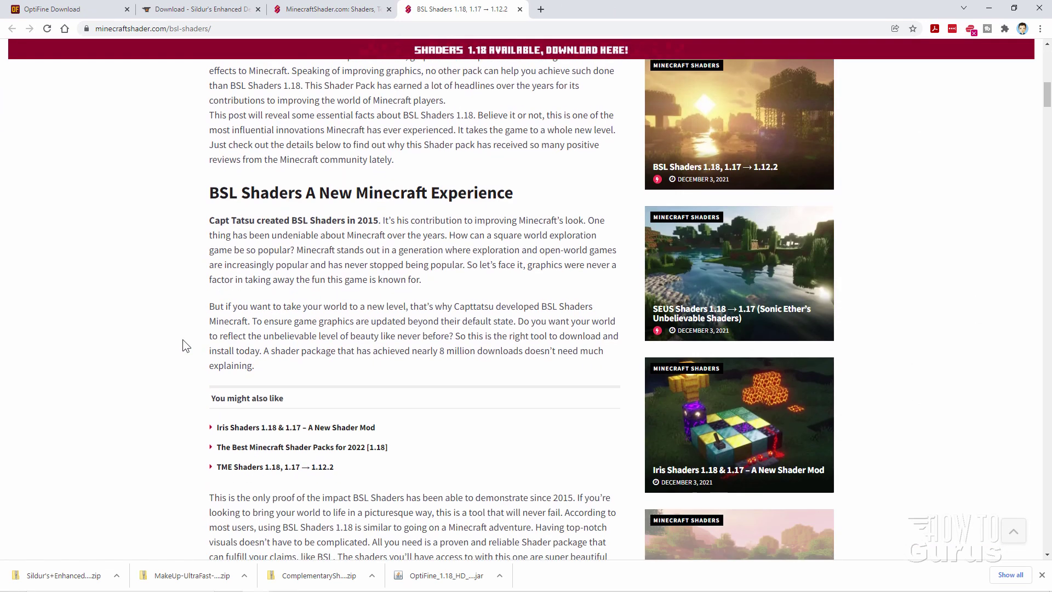
{"action": "scroll", "coordinate": [182, 340], "scroll_direction": "down", "scroll_amount": 6}
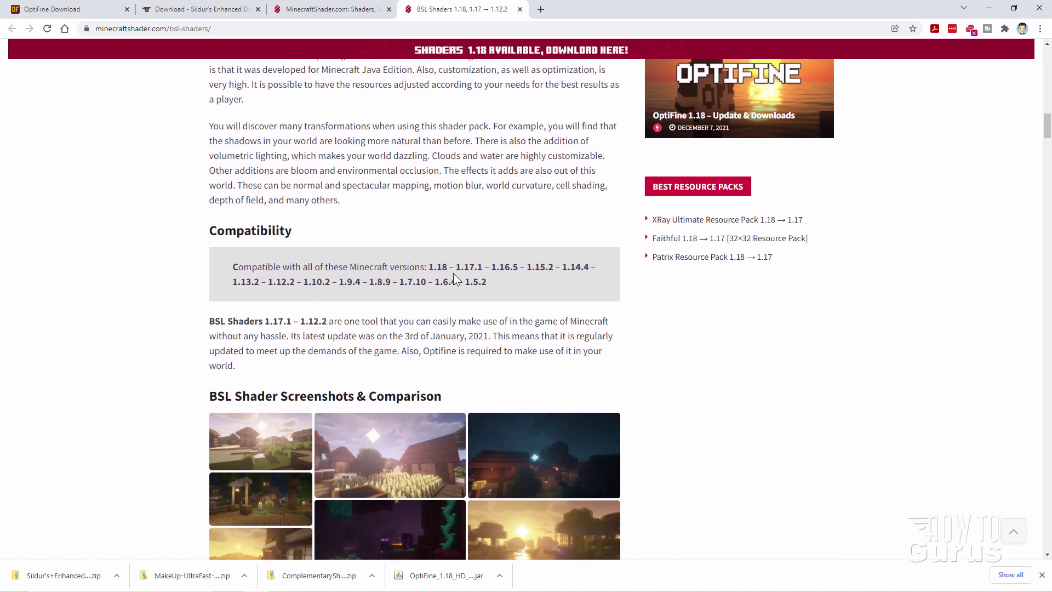
{"action": "left_click_drag", "start_coordinate": [430, 272], "coordinate": [429, 272]}
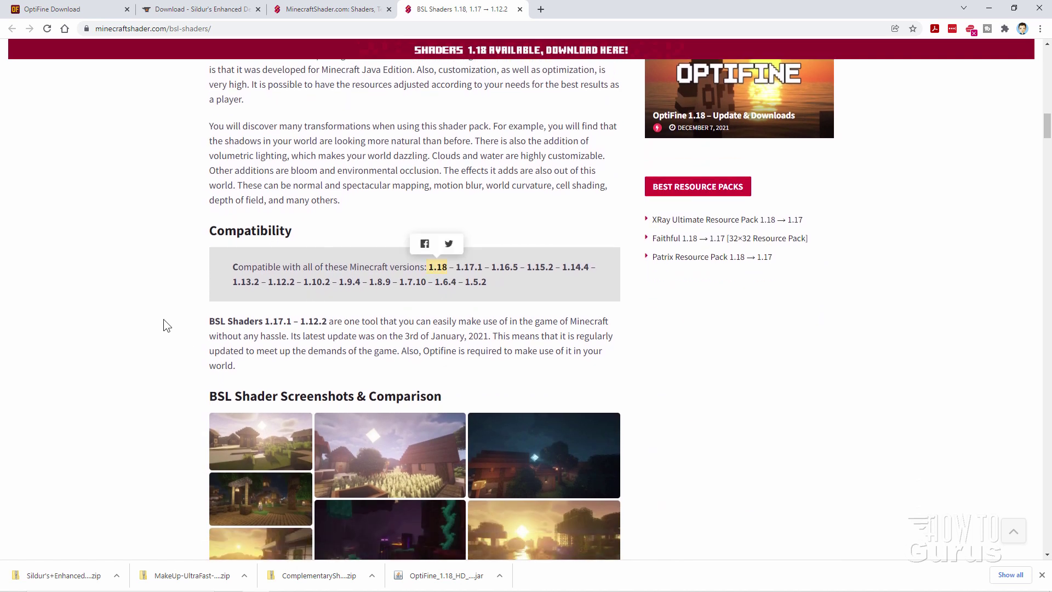
{"action": "scroll", "coordinate": [172, 310], "scroll_direction": "down", "scroll_amount": 9}
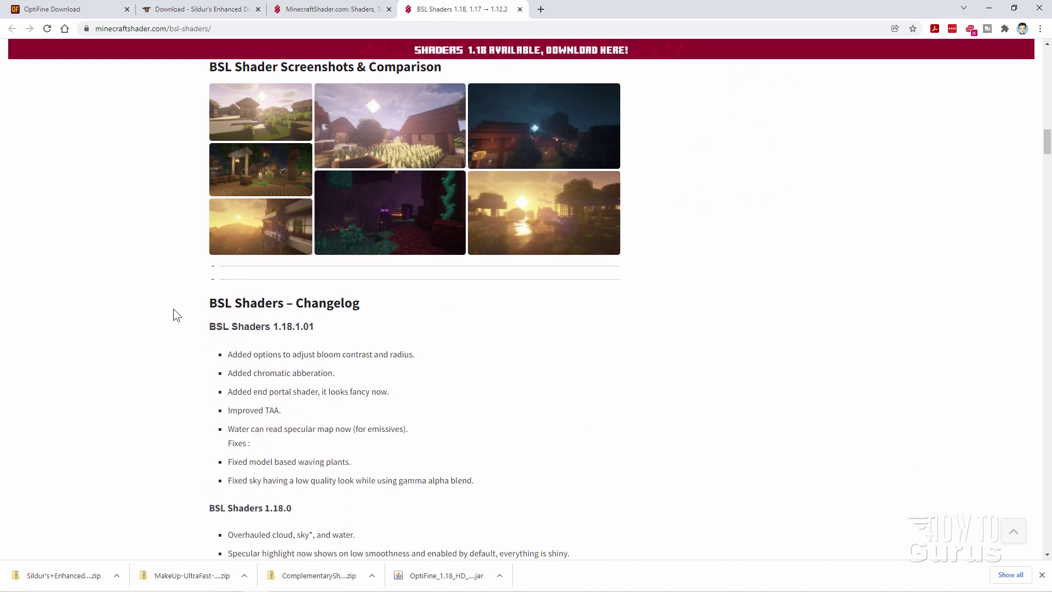
{"action": "scroll", "coordinate": [173, 309], "scroll_direction": "down", "scroll_amount": 10}
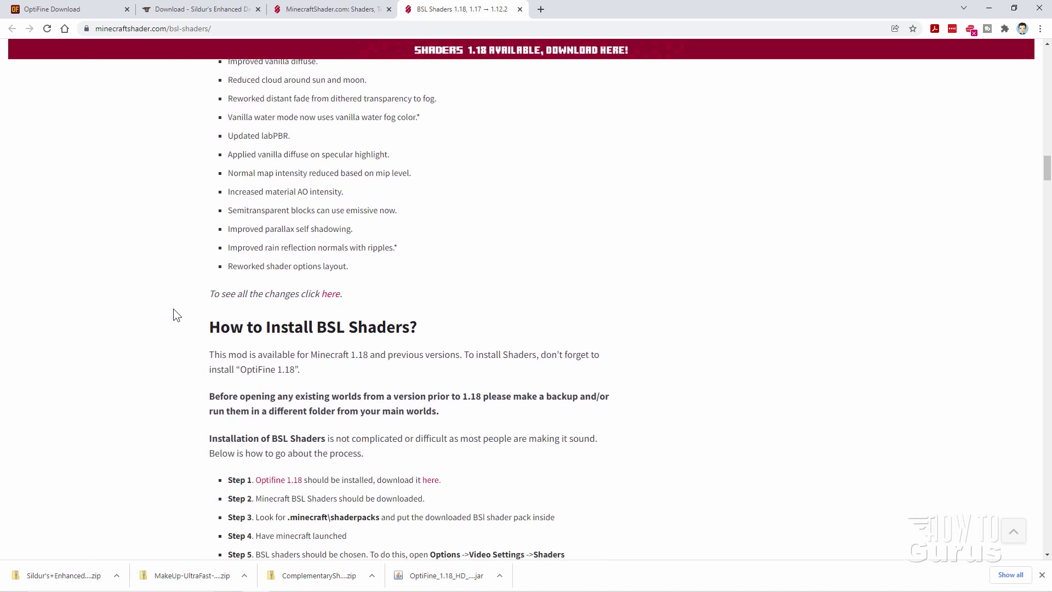
{"action": "scroll", "coordinate": [173, 310], "scroll_direction": "down", "scroll_amount": 10}
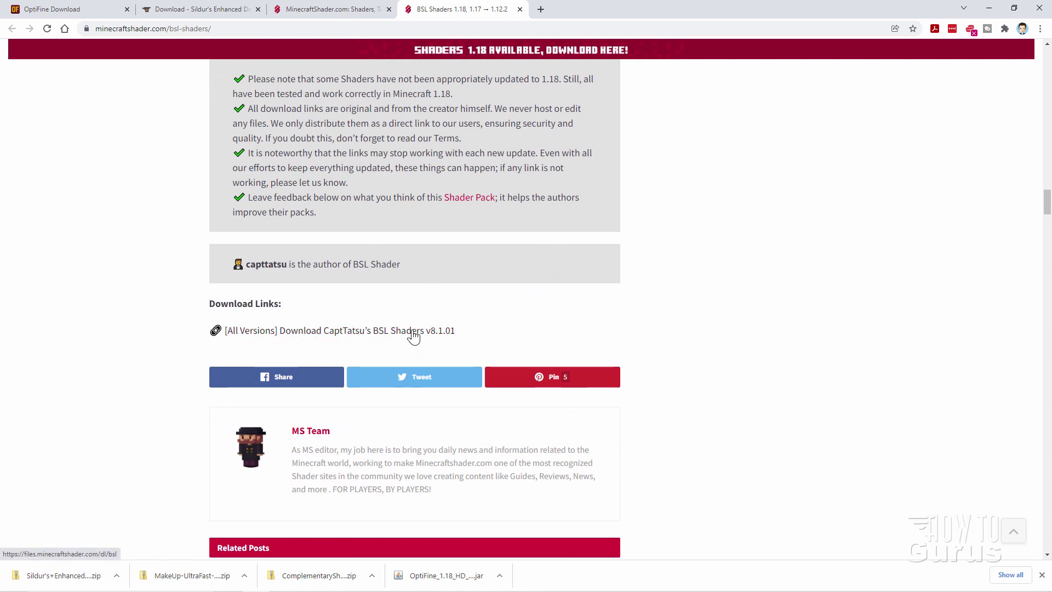
- Download and save the BSL v8.1.01 shader zip
{"action": "left_click", "coordinate": [355, 331]}
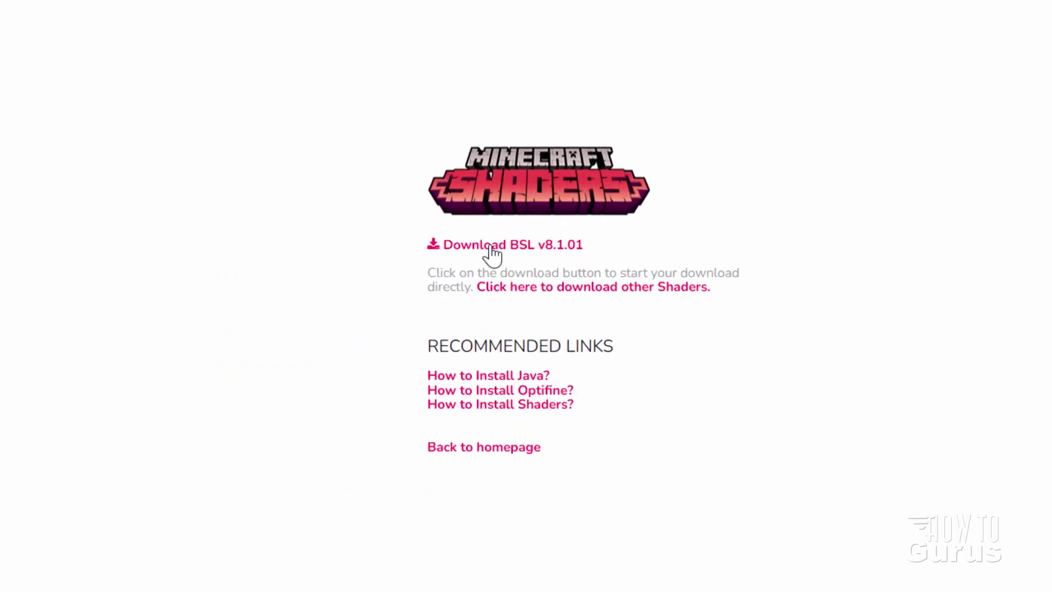
{"action": "left_click", "coordinate": [492, 244]}
{"action": "left_click", "coordinate": [679, 421]}
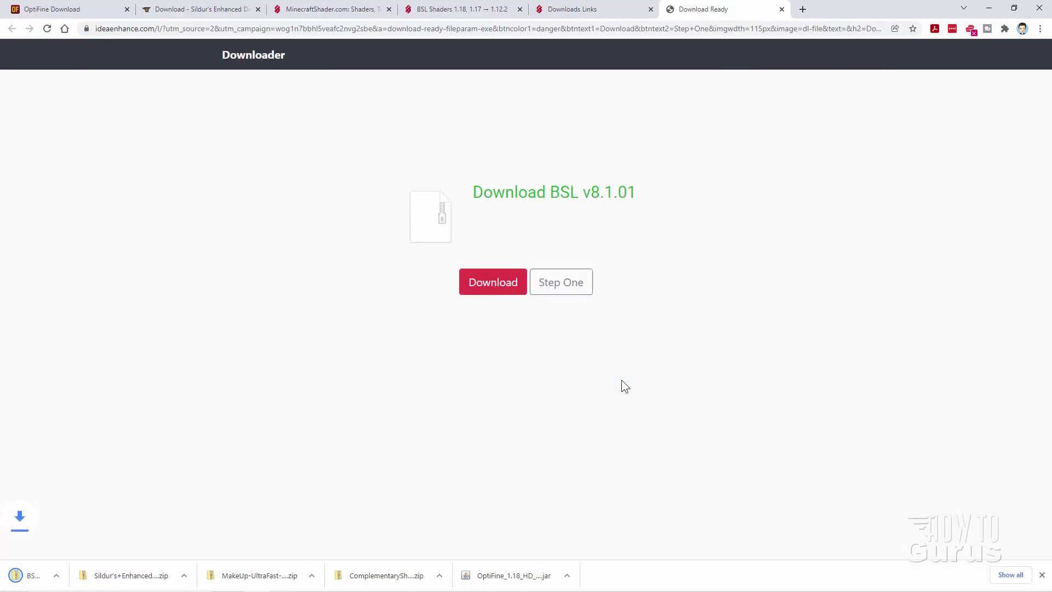
- Close the three extra browser tabs and minimize Chrome to reveal the Shaders folder
{"action": "left_click", "coordinate": [781, 9]}
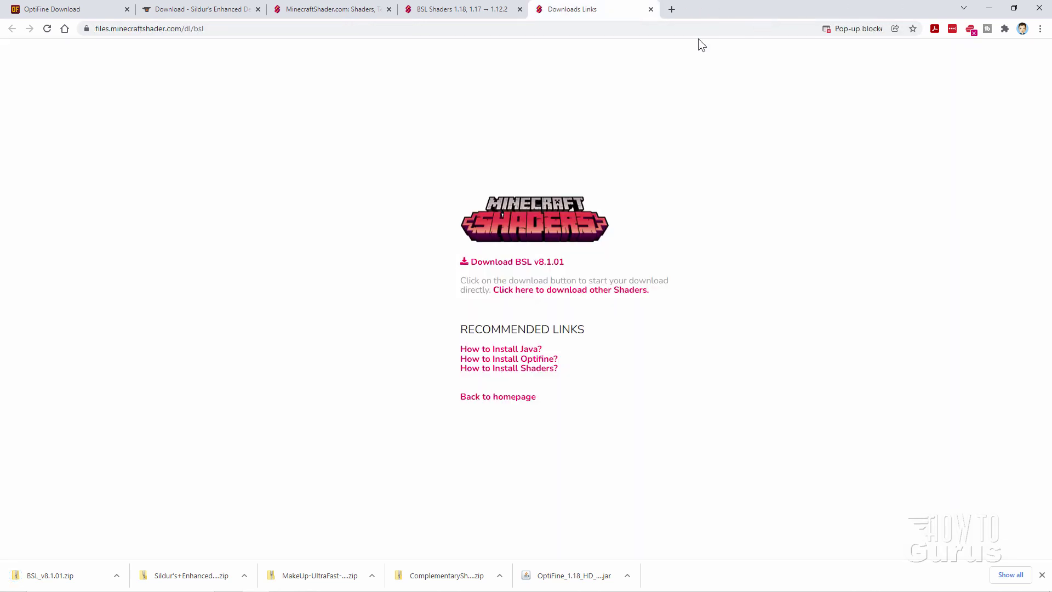
{"action": "left_click", "coordinate": [651, 10]}
{"action": "left_click", "coordinate": [519, 10]}
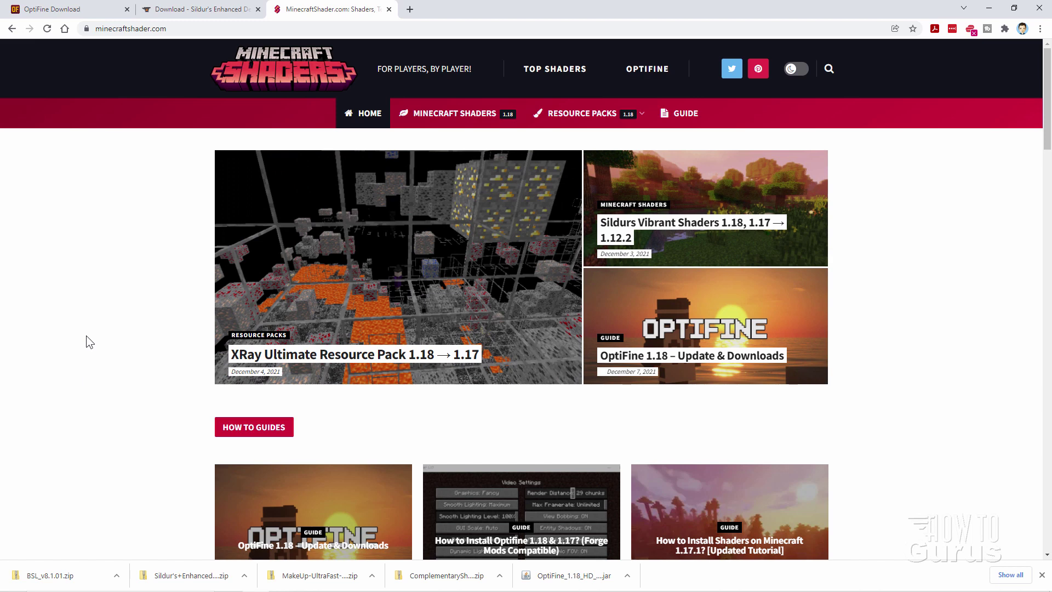
{"action": "left_click", "coordinate": [990, 8]}
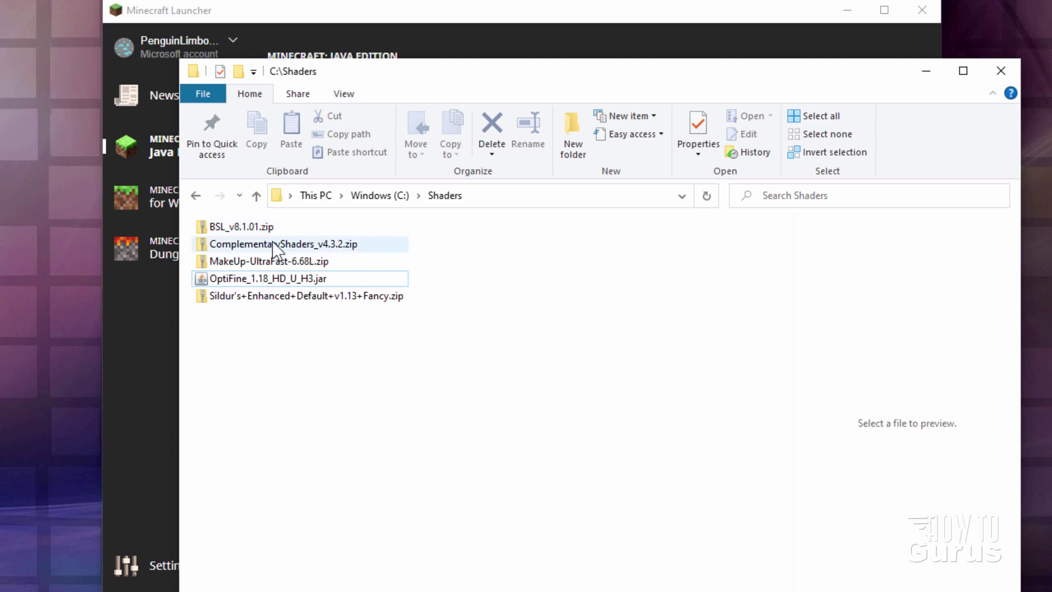
- Extract BSL_v8.1.01.zip and the ComplementaryShaders_v4.3.2 zip into their own folders
{"action": "left_click", "coordinate": [252, 233]}
{"action": "right_click", "coordinate": [251, 229]}
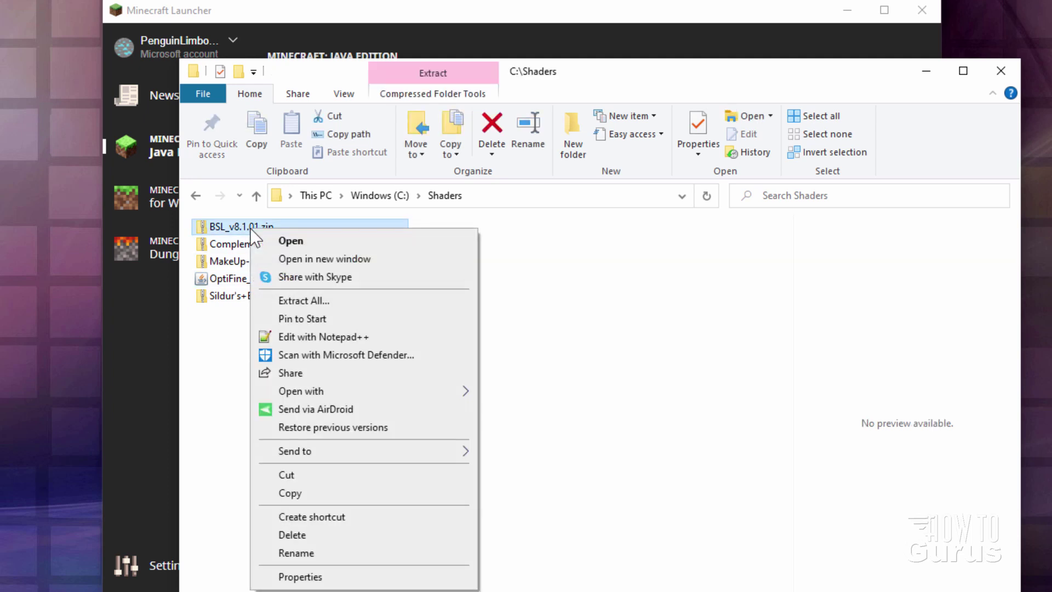
{"action": "left_click", "coordinate": [311, 299]}
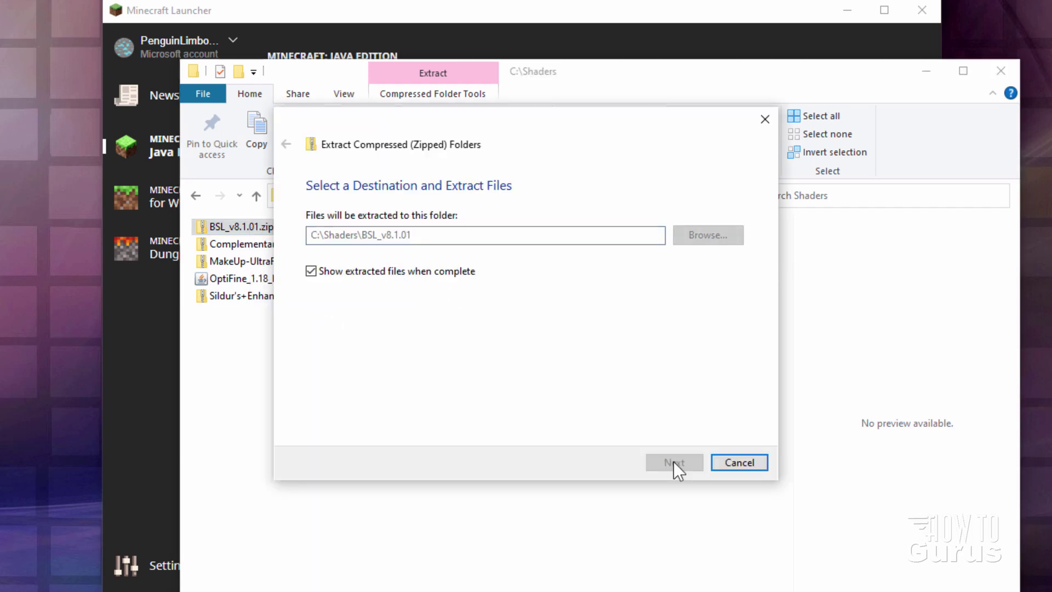
{"action": "left_click", "coordinate": [673, 461]}
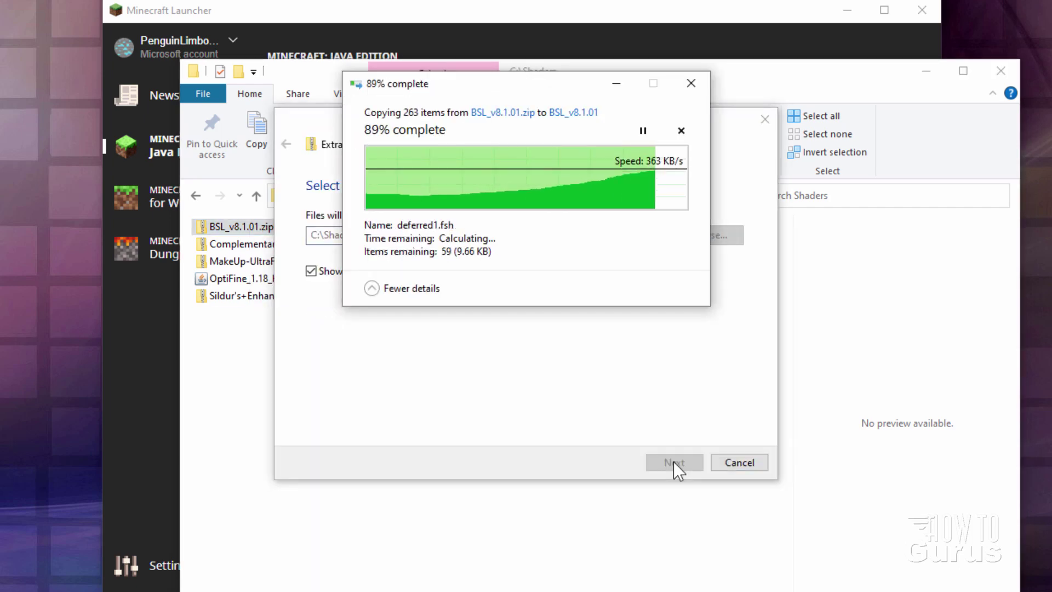
{"action": "left_click", "coordinate": [1022, 92]}
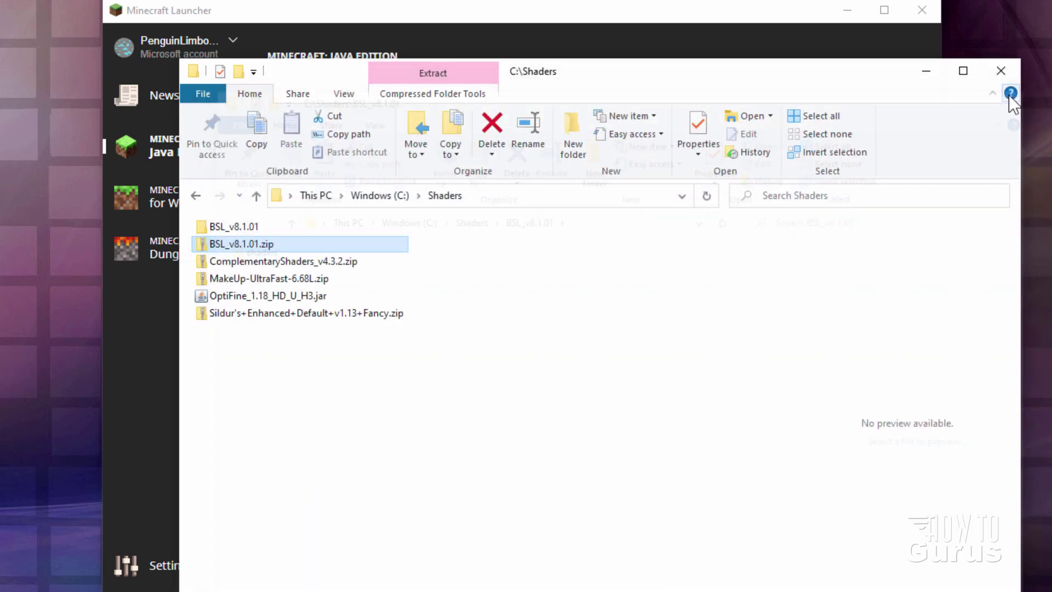
{"action": "right_click", "coordinate": [315, 259]}
{"action": "left_click", "coordinate": [362, 329]}
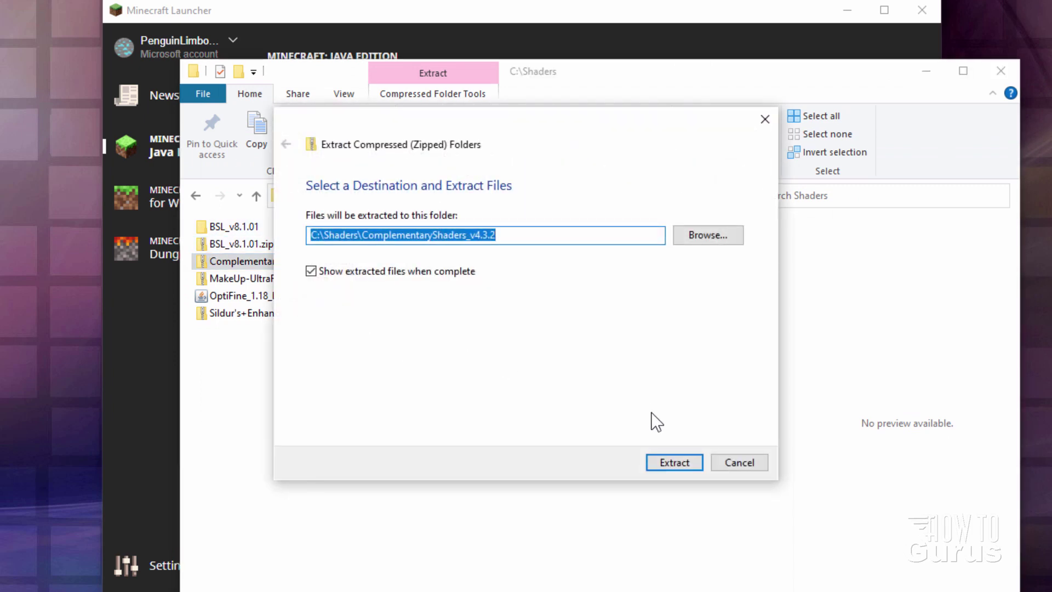
{"action": "left_click", "coordinate": [676, 460]}
- Extract the MakeUp-UltraFast and Sildur's zips, then move the Shaders window aside
{"action": "right_click", "coordinate": [314, 297]}
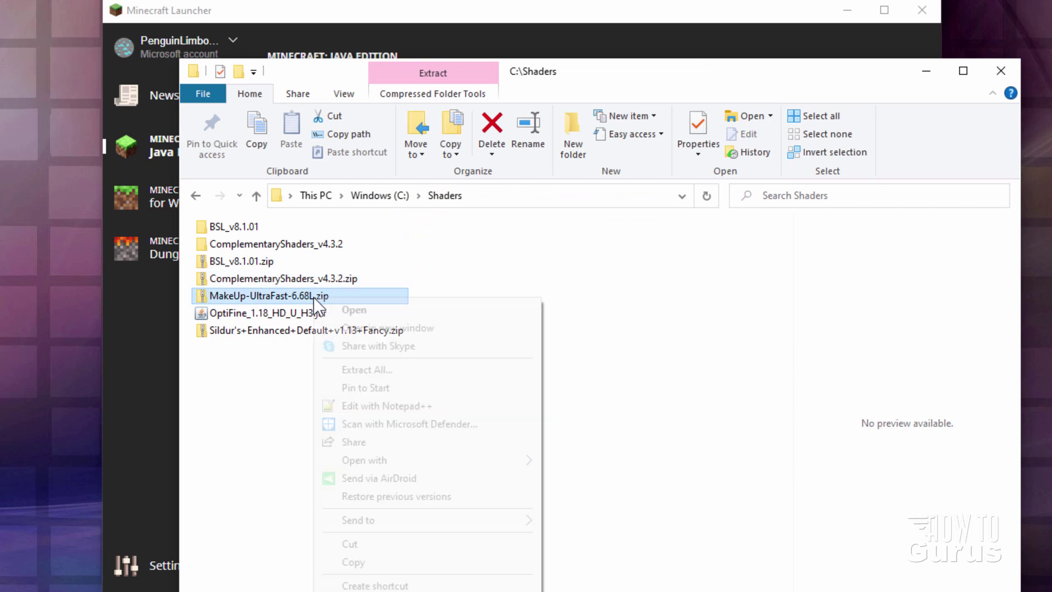
{"action": "left_click", "coordinate": [359, 369]}
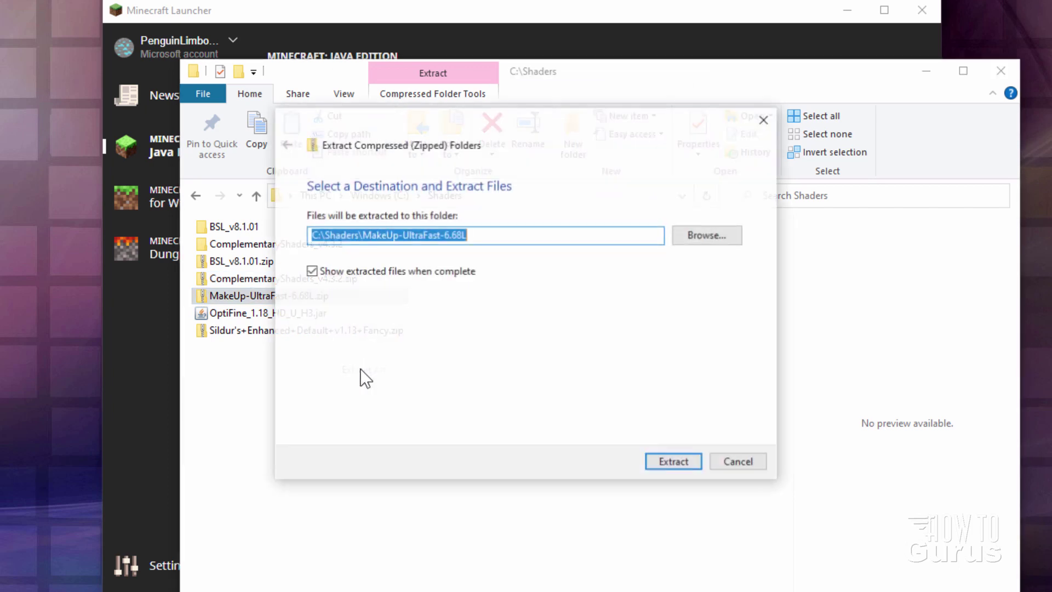
{"action": "left_click", "coordinate": [677, 462]}
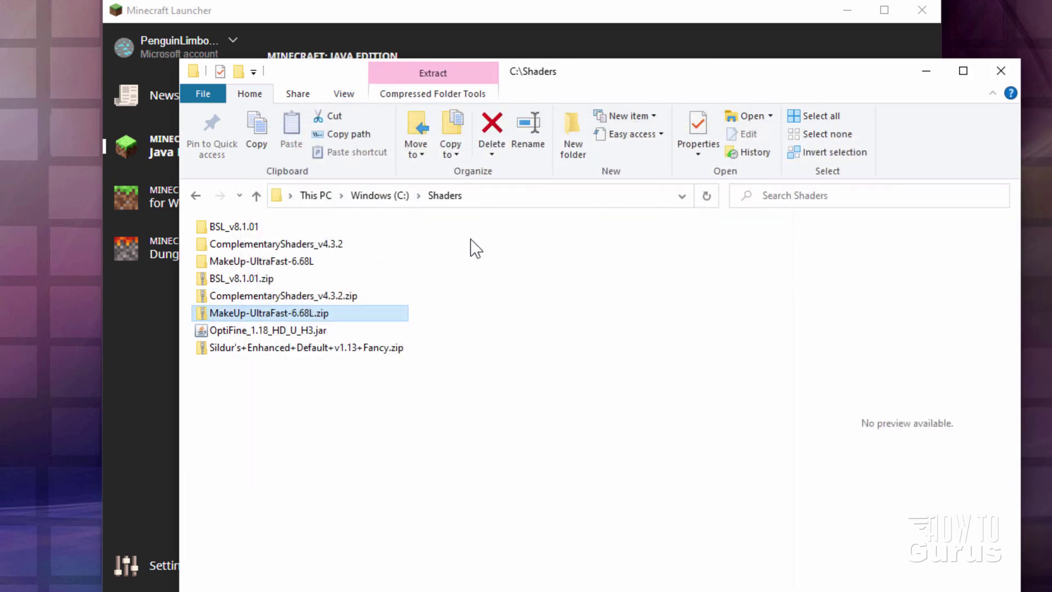
{"action": "right_click", "coordinate": [329, 345]}
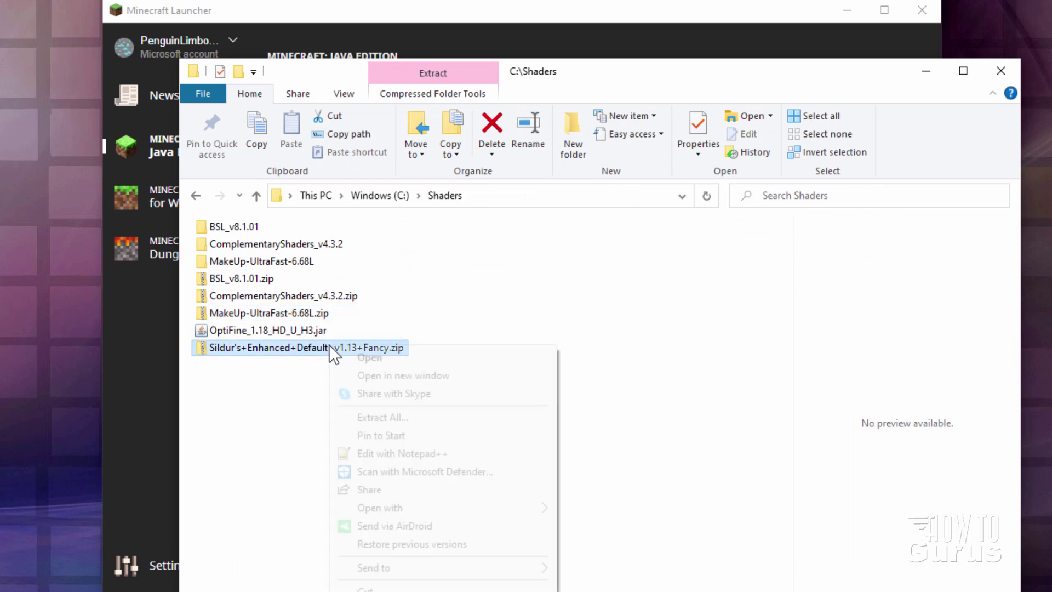
{"action": "left_click", "coordinate": [391, 412]}
{"action": "left_click", "coordinate": [675, 462]}
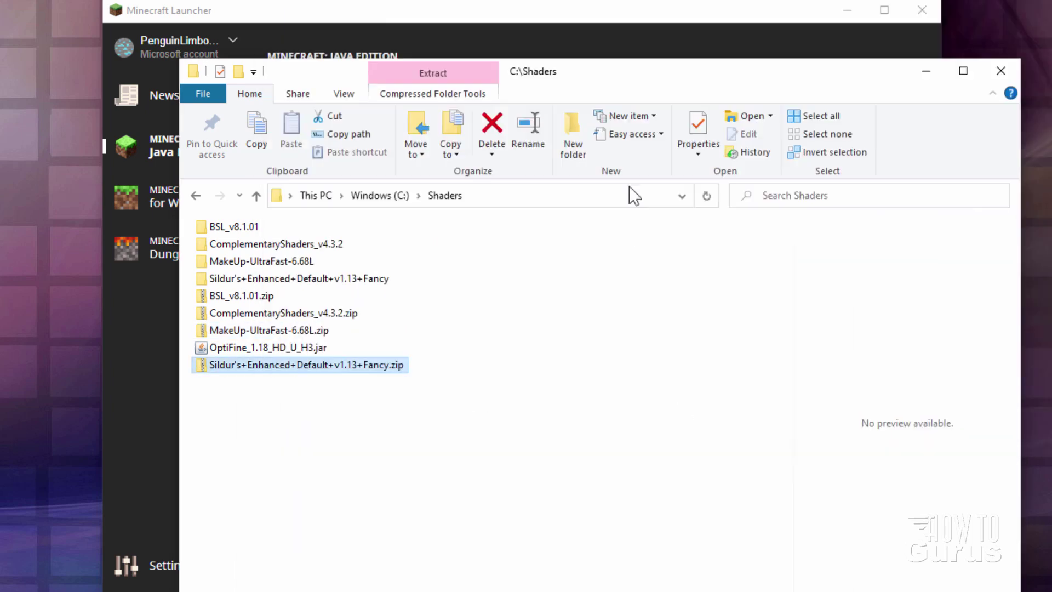
{"action": "left_click", "coordinate": [327, 437]}
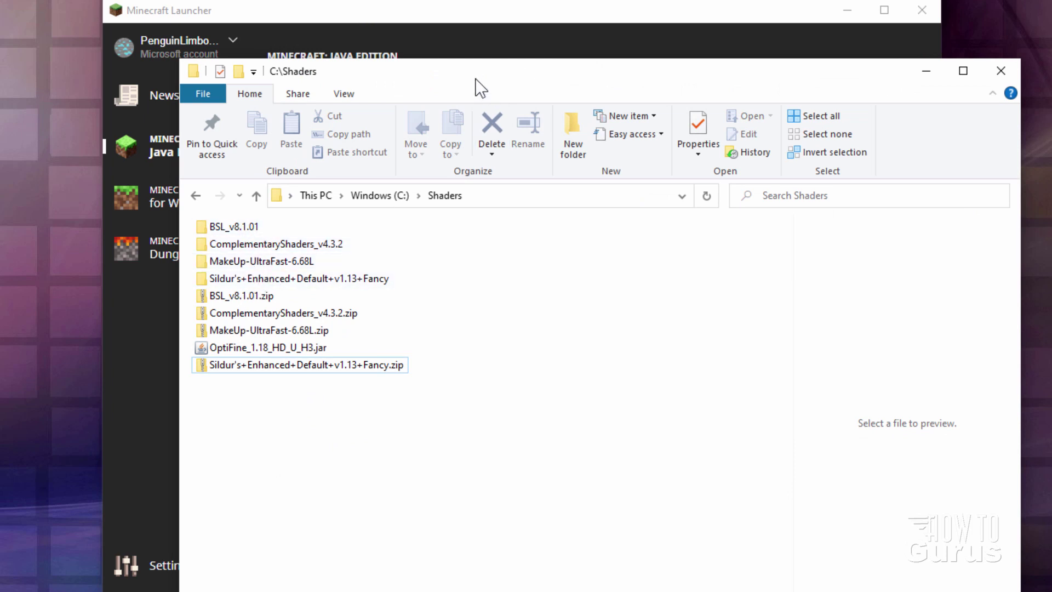
{"action": "left_click_drag", "start_coordinate": [475, 78], "coordinate": [314, 180]}
- Open the OptiFine installation's .minecraft game folder from the launcher's Installations list
{"action": "left_click", "coordinate": [513, 25]}
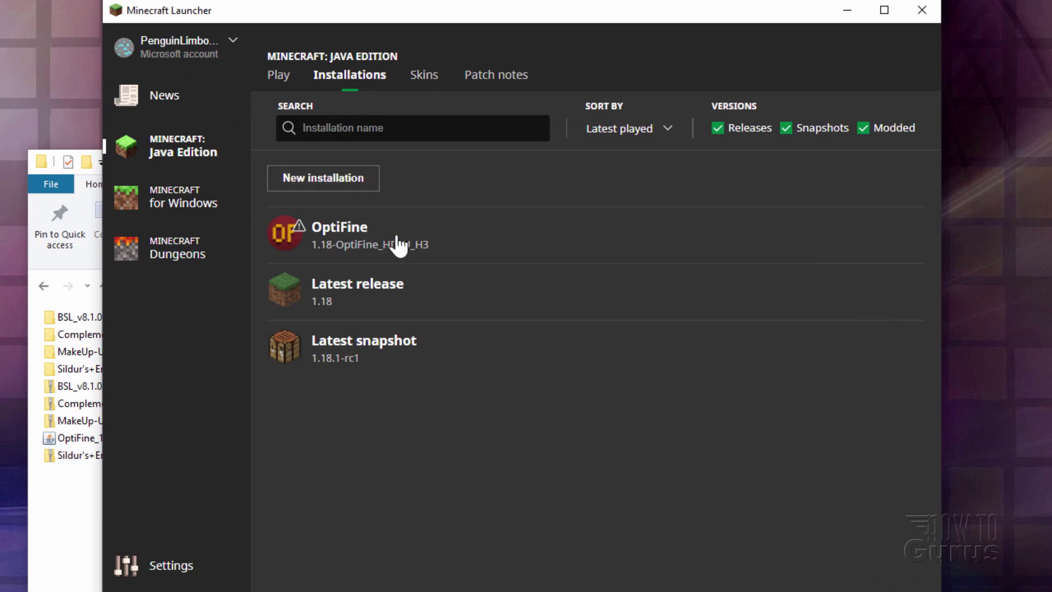
{"action": "mouse_move", "coordinate": [521, 242]}
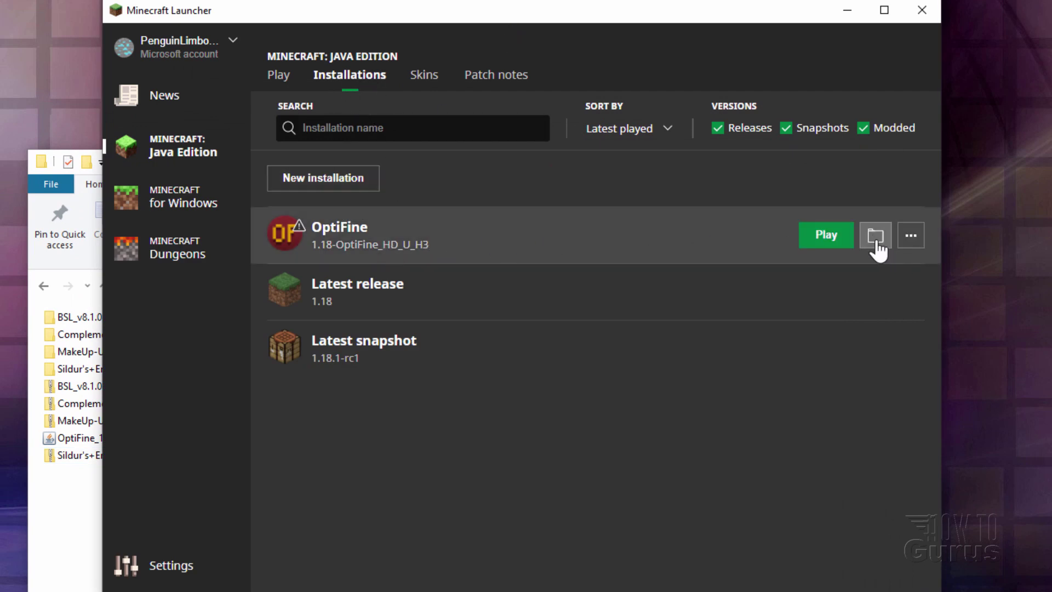
{"action": "mouse_move", "coordinate": [876, 303]}
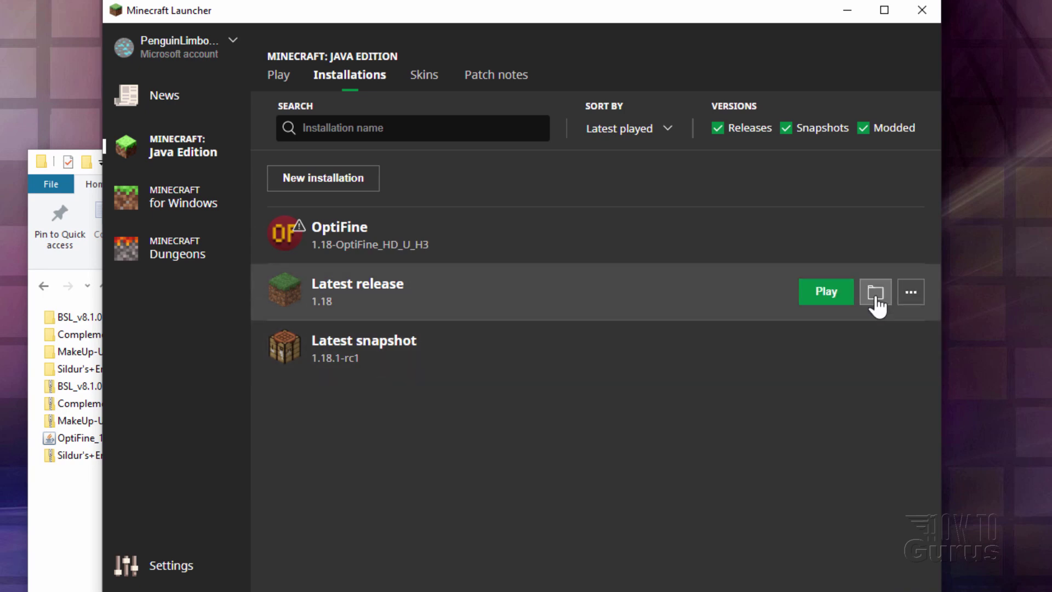
{"action": "mouse_move", "coordinate": [871, 244]}
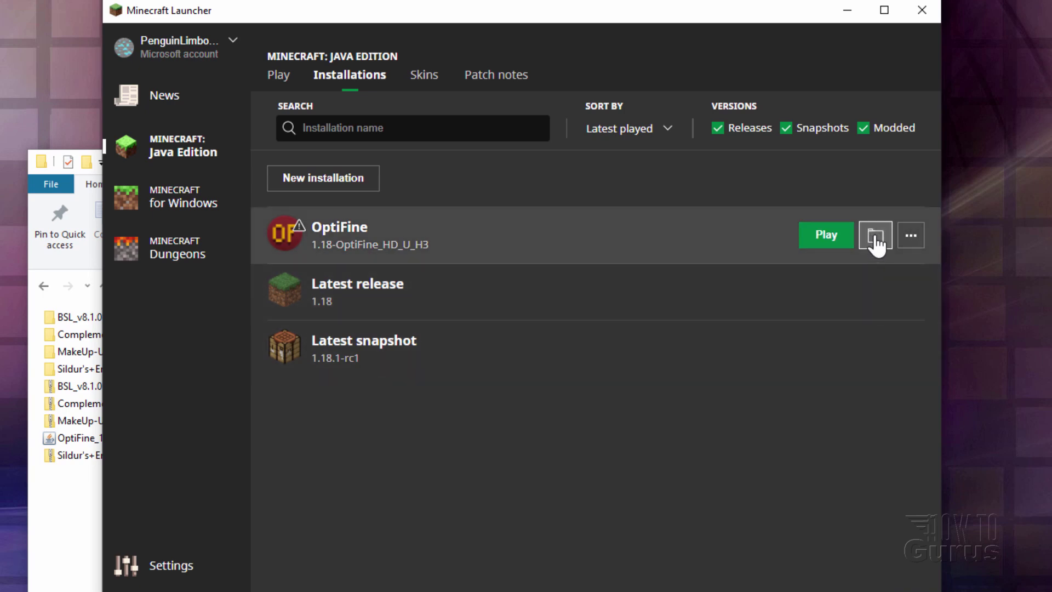
{"action": "left_click", "coordinate": [875, 237]}
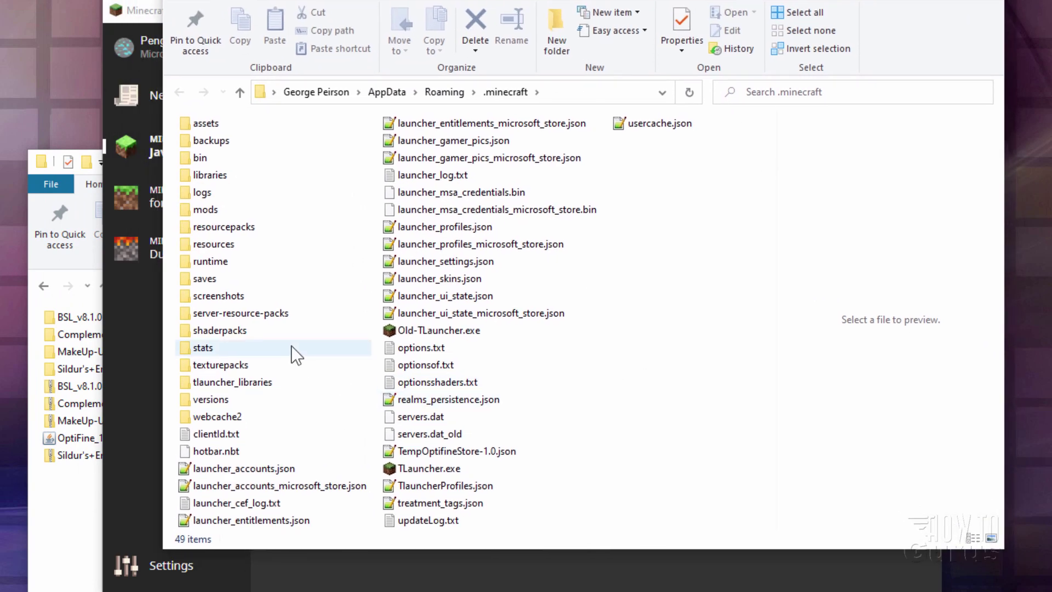
- Move the four extracted shader folders from C:\Shaders into .minecraft\shaderpacks, replacing existing files
{"action": "double_click", "coordinate": [195, 335]}
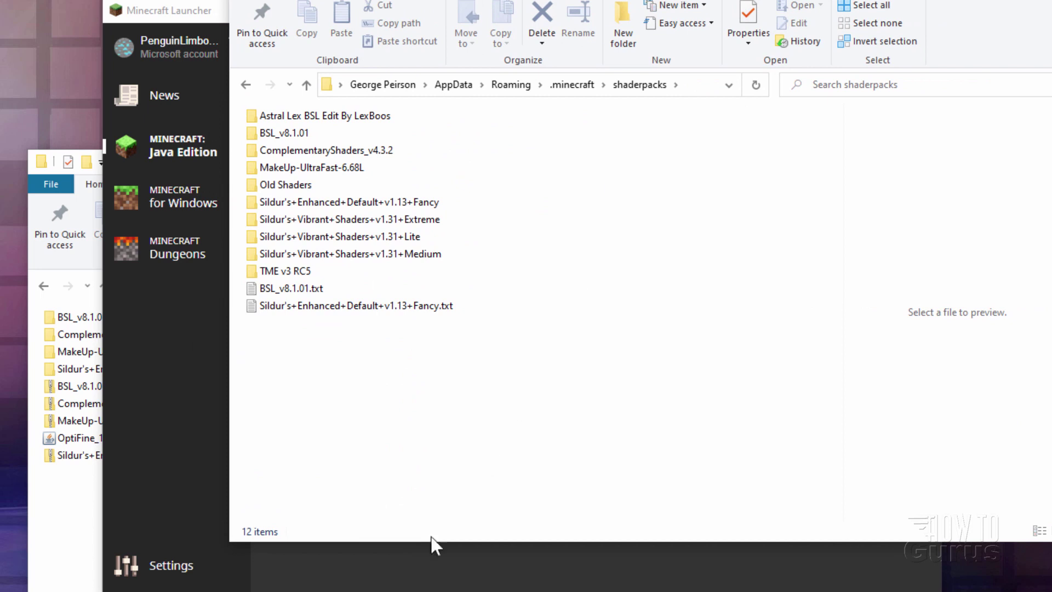
{"action": "key", "text": "alt+Tab"}
{"action": "left_click_drag", "start_coordinate": [316, 165], "coordinate": [926, 155]}
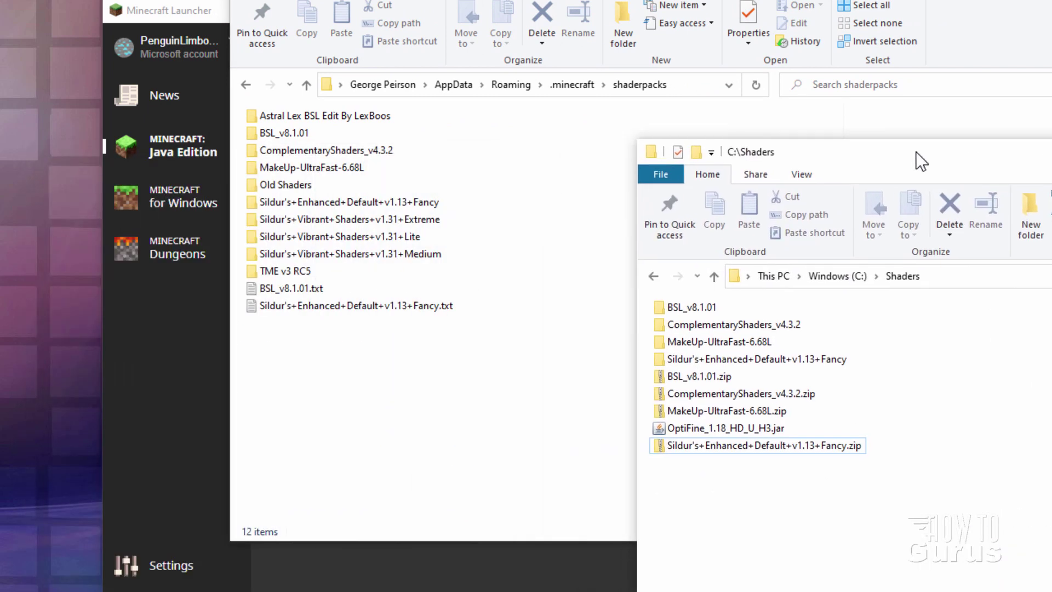
{"action": "left_click", "coordinate": [689, 308]}
{"action": "left_click", "coordinate": [696, 359], "text": "shift"}
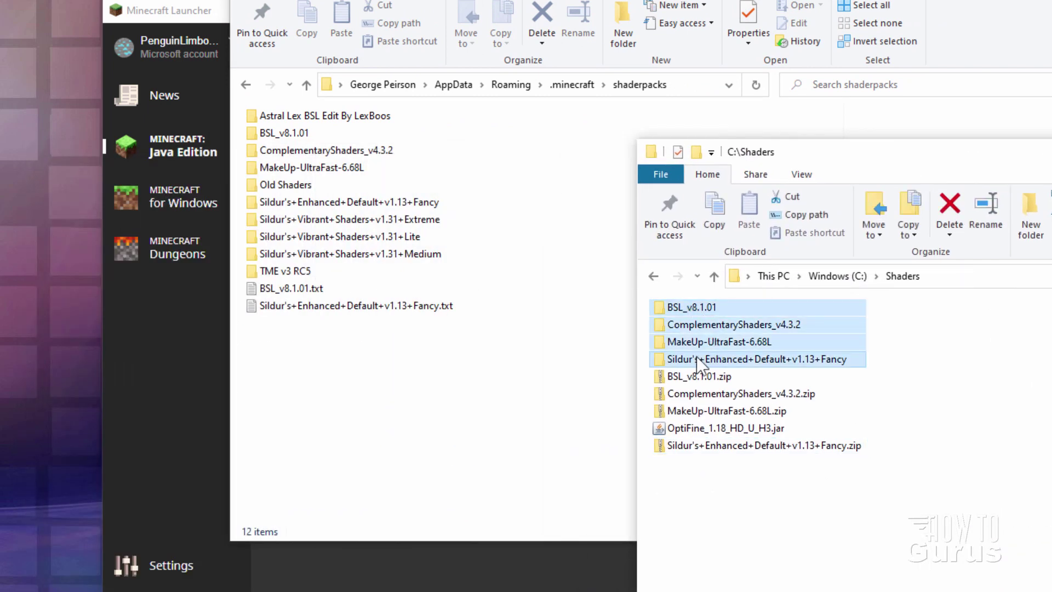
{"action": "left_click_drag", "start_coordinate": [695, 359], "coordinate": [392, 393]}
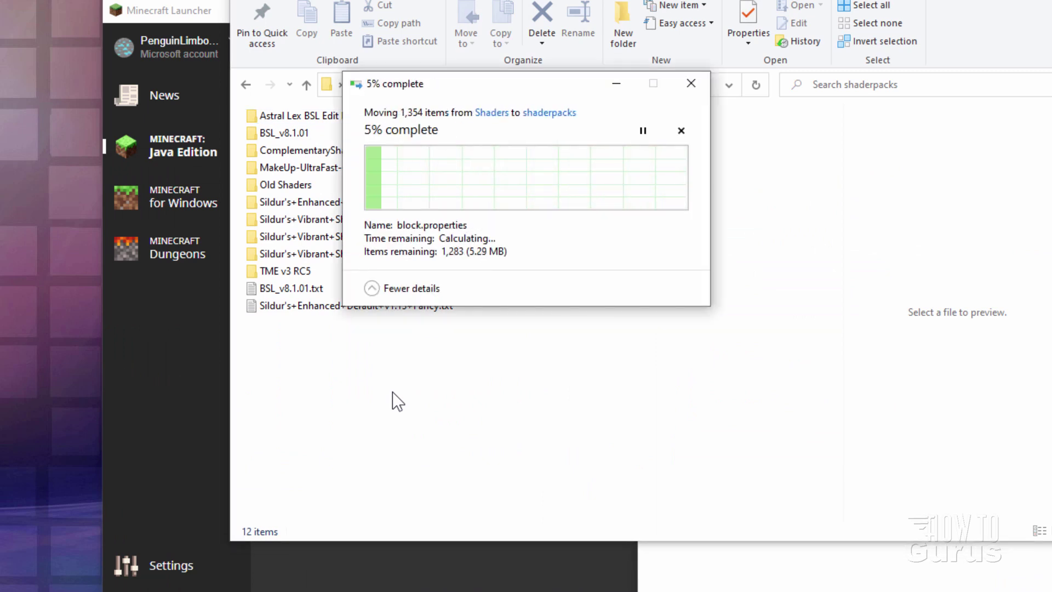
{"action": "left_click", "coordinate": [467, 169]}
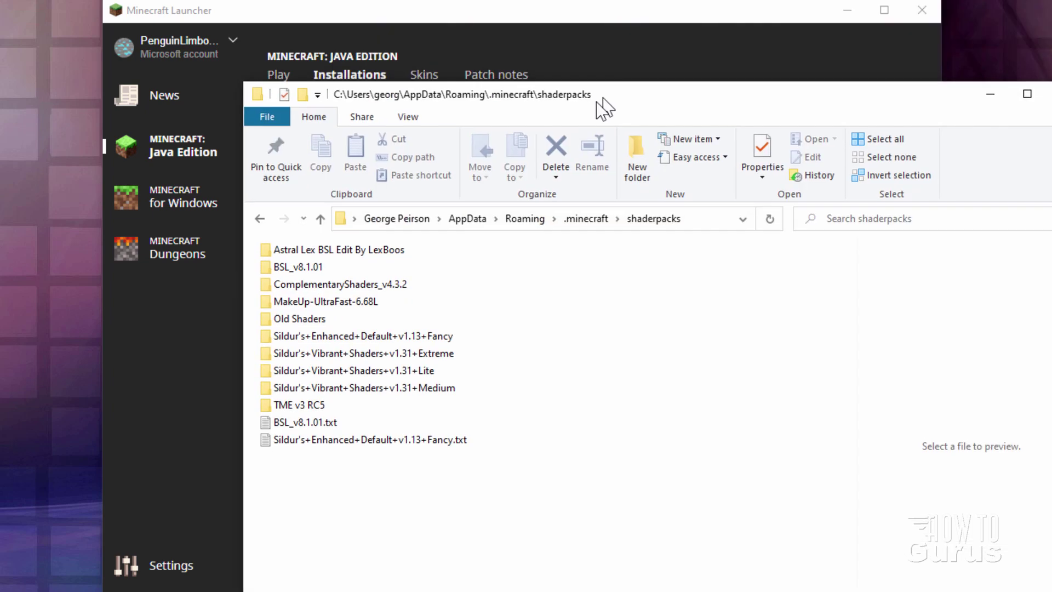
{"action": "left_click_drag", "start_coordinate": [596, 101], "coordinate": [574, 106]}
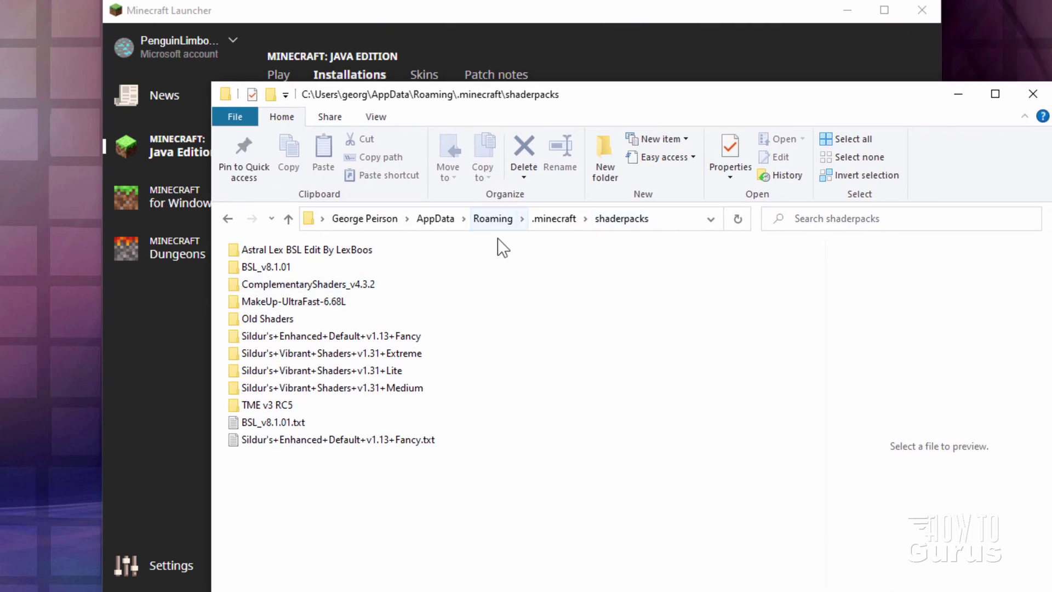
{"action": "left_click", "coordinate": [1030, 97]}
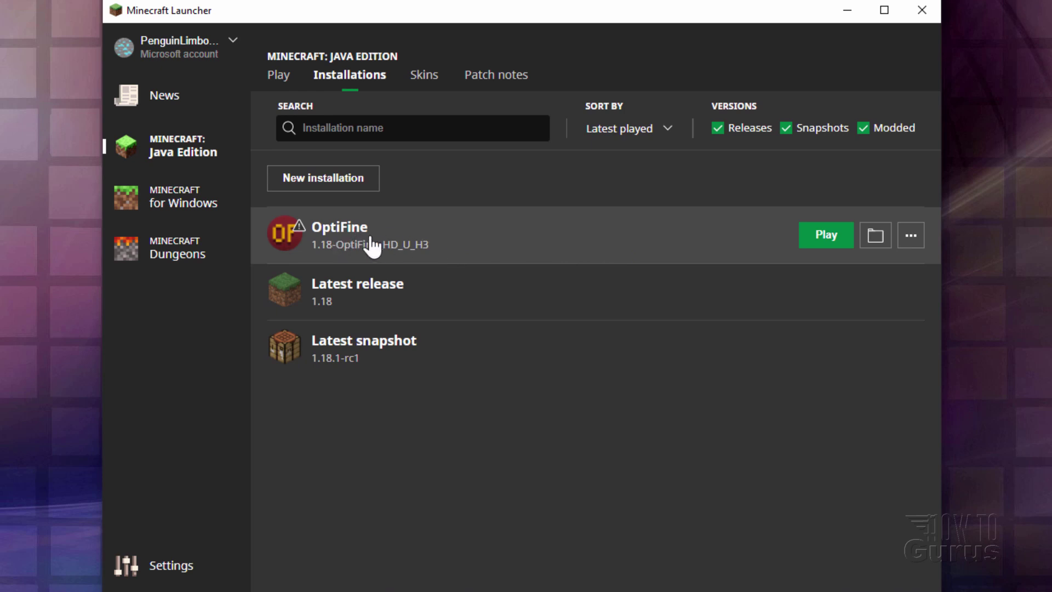
- Launch Minecraft with OptiFine and go to Options > Video Settings > Shaders
{"action": "left_click", "coordinate": [823, 241]}
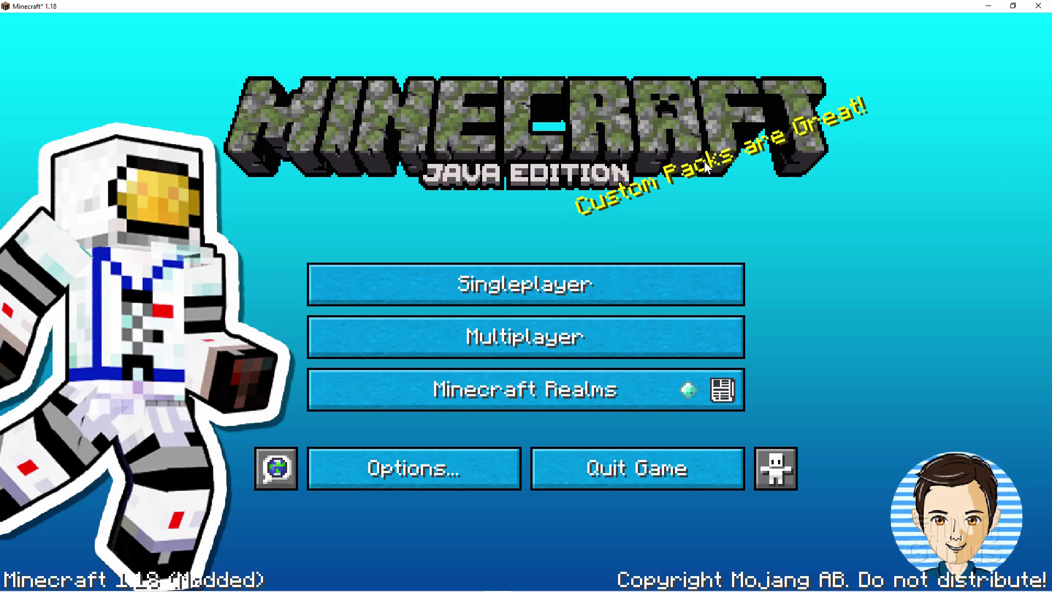
{"action": "left_click", "coordinate": [487, 472]}
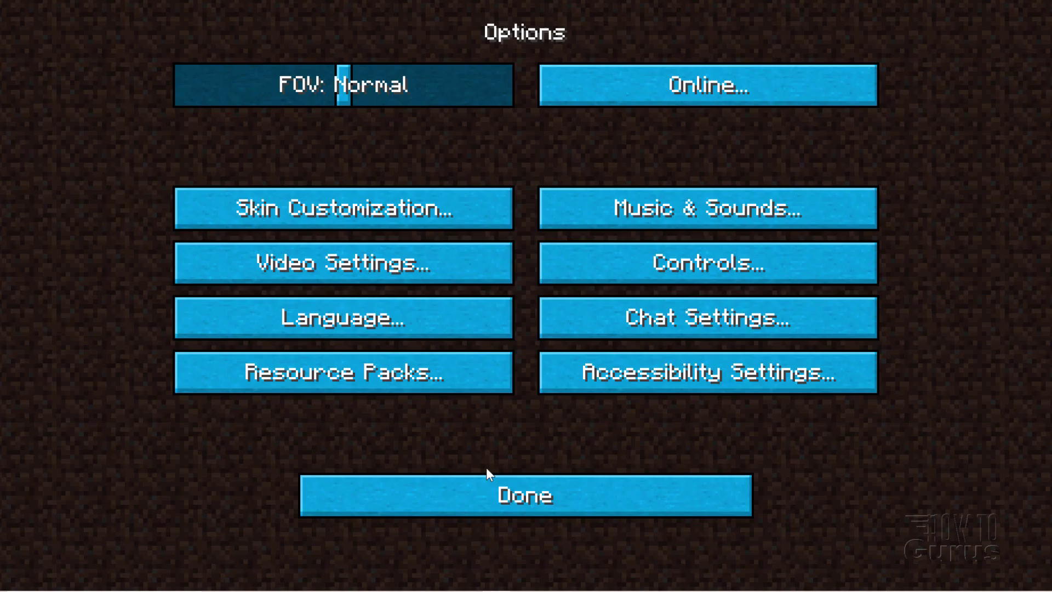
{"action": "left_click", "coordinate": [496, 265]}
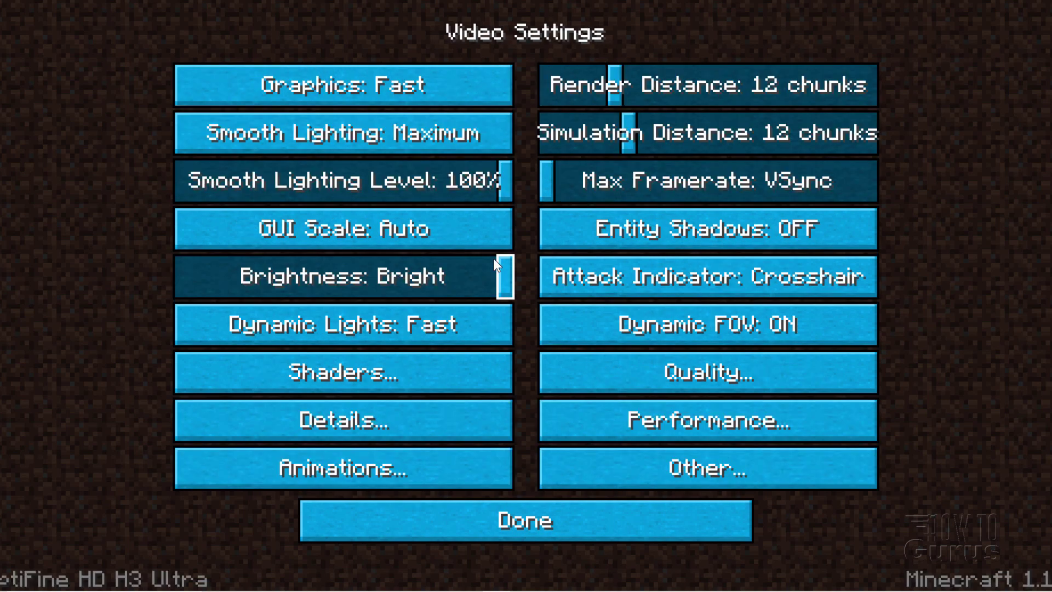
{"action": "left_click", "coordinate": [471, 374]}
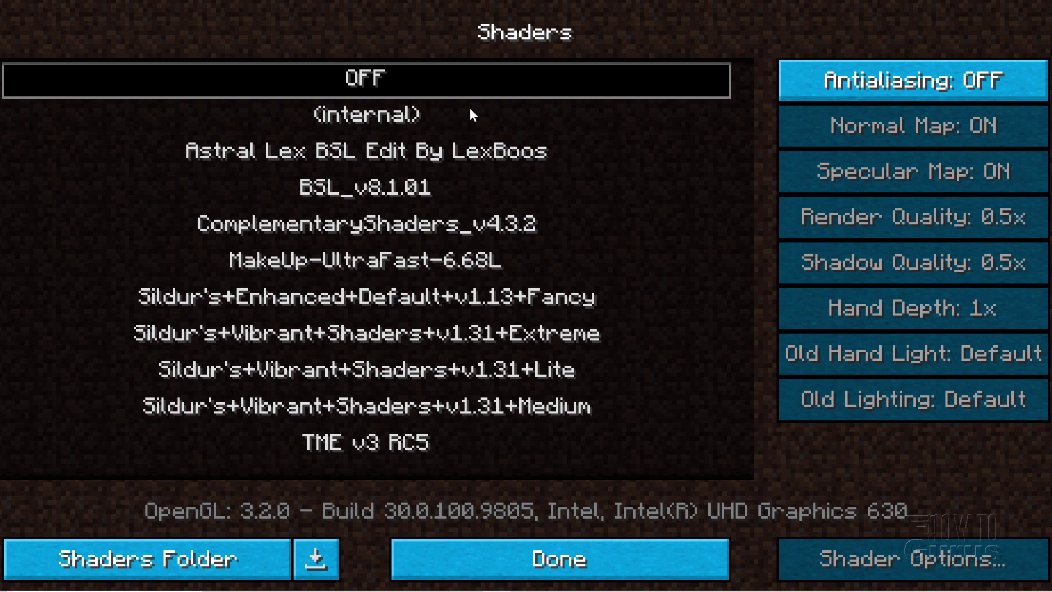
- Select the BSL_v8.1.01 shader pack and glance at its settings screen
{"action": "left_click", "coordinate": [388, 193]}
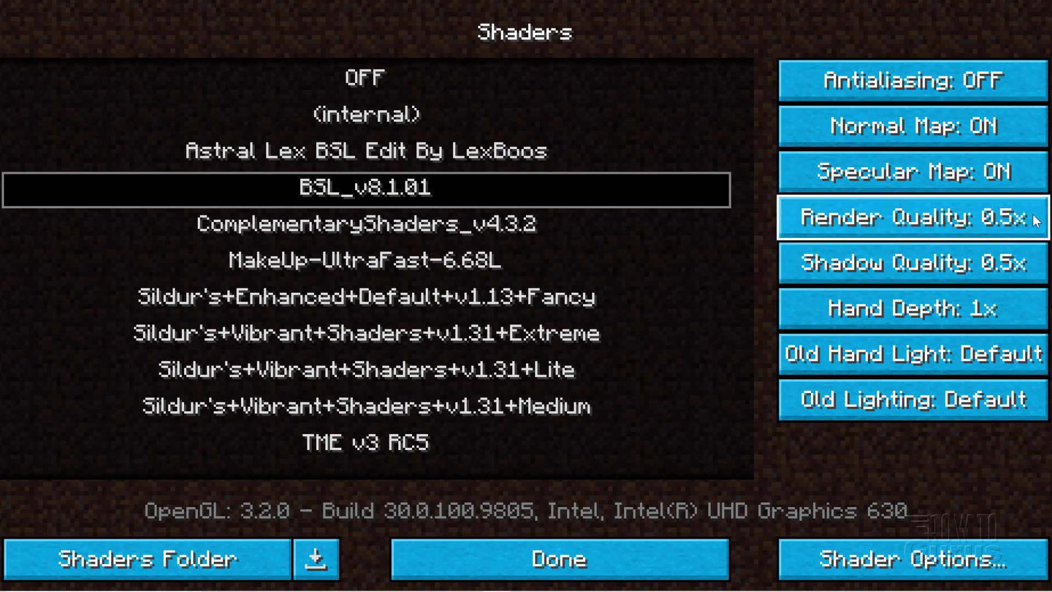
{"action": "mouse_move", "coordinate": [1042, 257]}
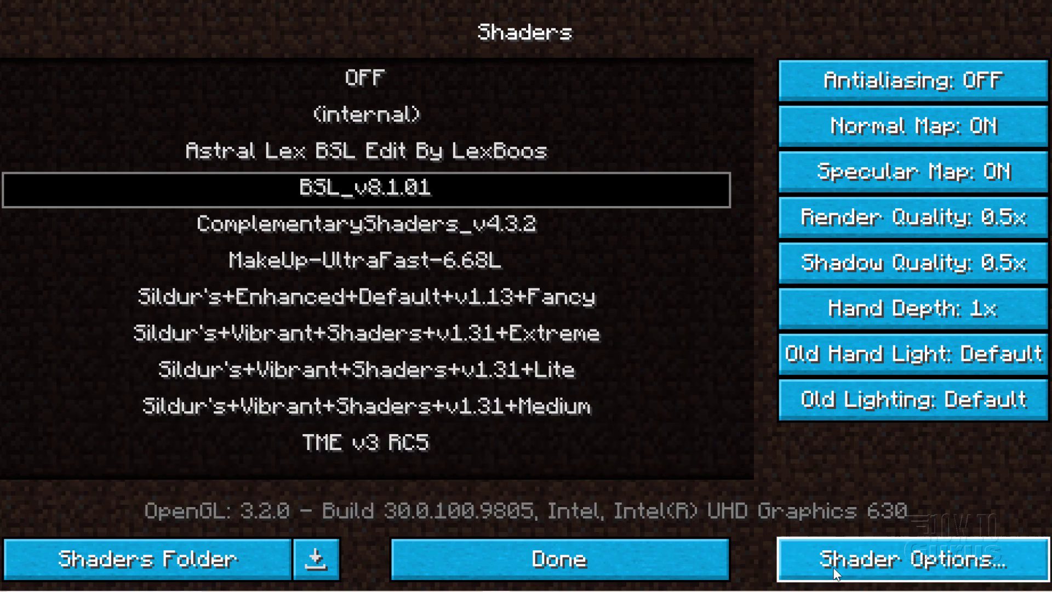
{"action": "left_click", "coordinate": [910, 564]}
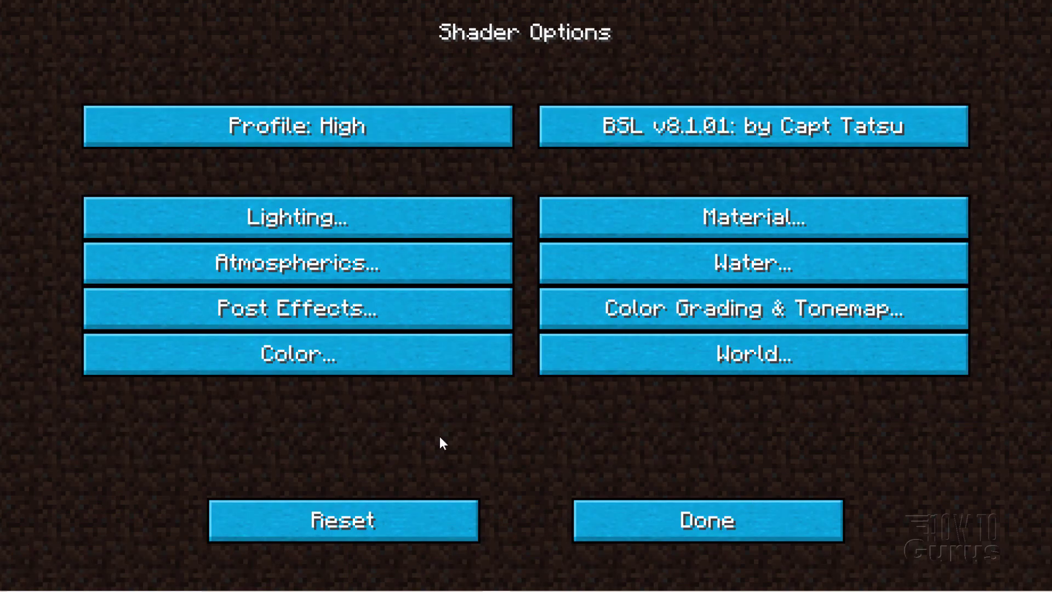
{"action": "left_click", "coordinate": [630, 520]}
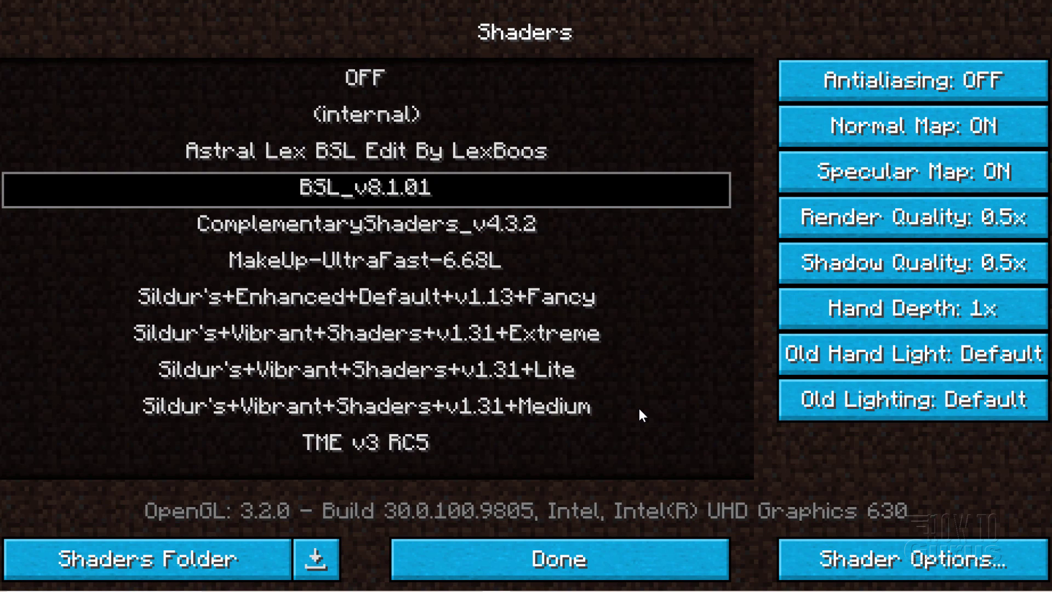
- Back out of Shaders, Video Settings and Options to the Singleplayer world list
{"action": "left_click", "coordinate": [527, 565]}
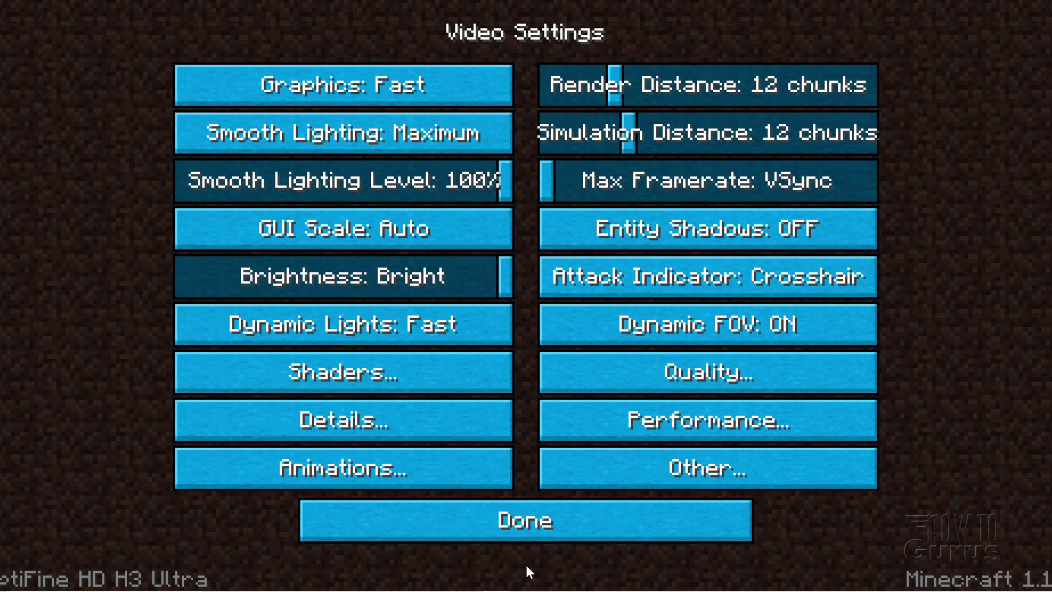
{"action": "left_click", "coordinate": [527, 535]}
{"action": "left_click", "coordinate": [550, 496]}
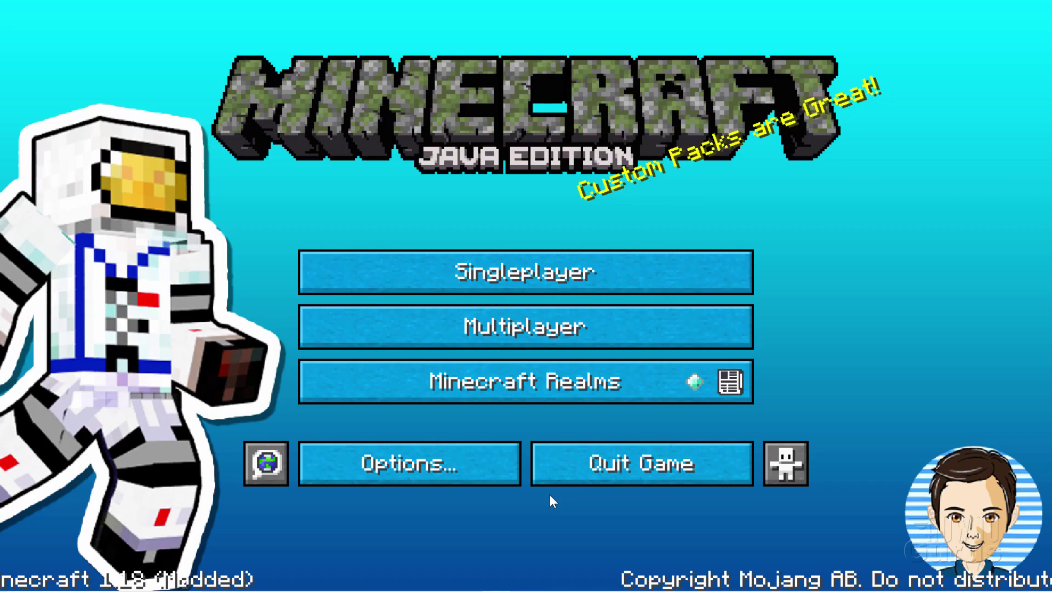
{"action": "left_click", "coordinate": [471, 274]}
- Load the Main World to view the bridge scene with BSL_v8.1.01 active
{"action": "left_click", "coordinate": [262, 142]}
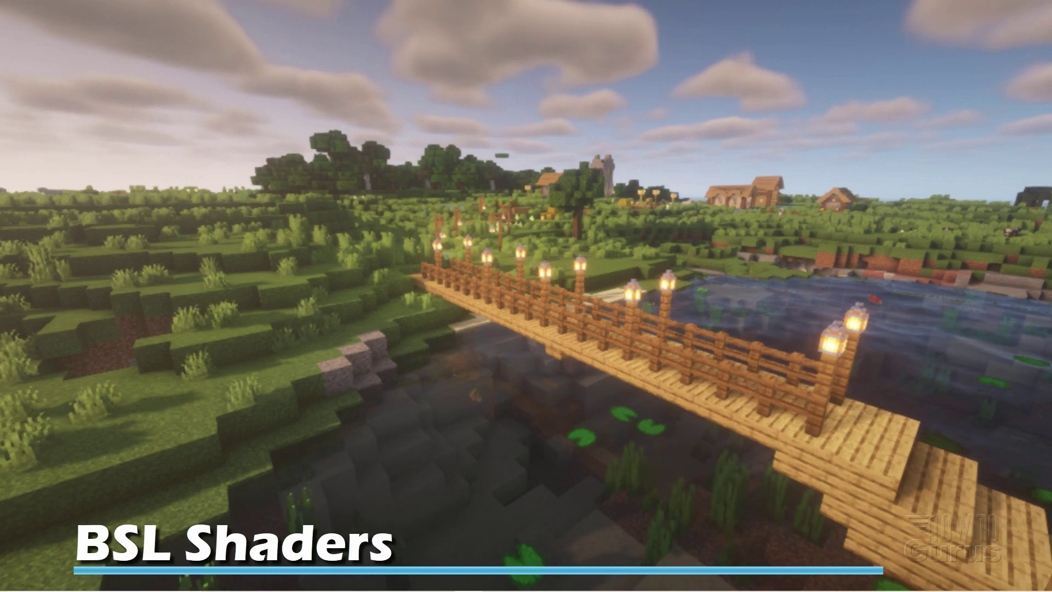
- Pause and select ComplementaryShaders_v4.3.2 in Video Settings > Shaders, then back out to the pause menu
{"action": "key", "text": "Escape"}
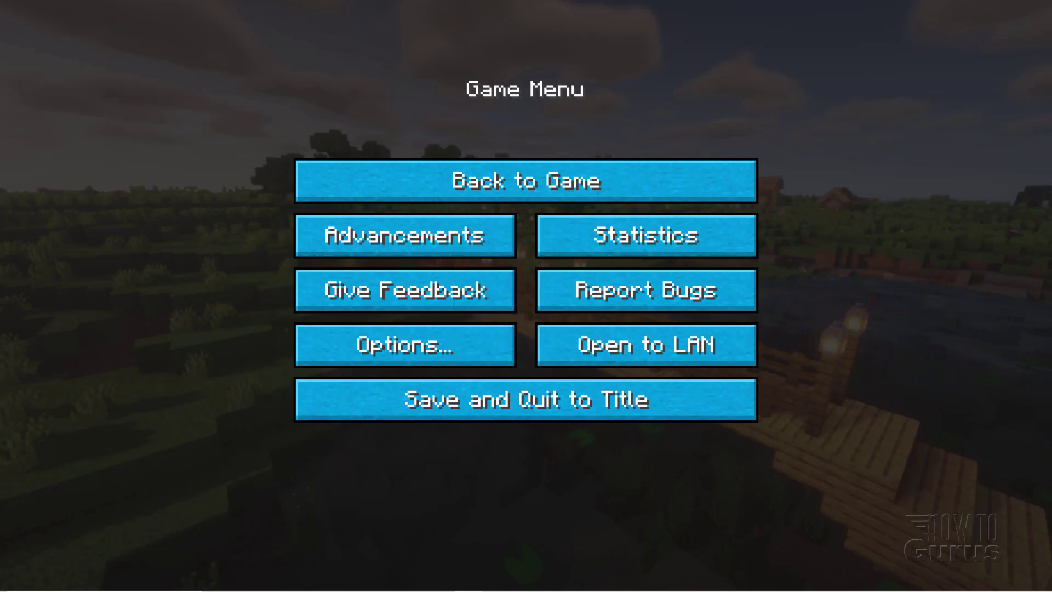
{"action": "left_click", "coordinate": [478, 338]}
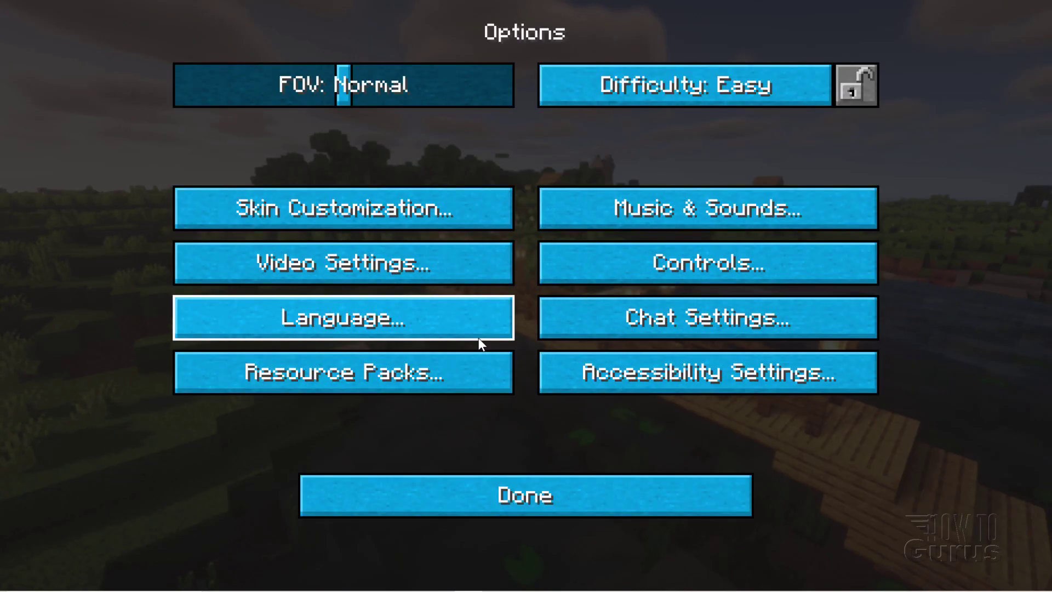
{"action": "left_click", "coordinate": [480, 256]}
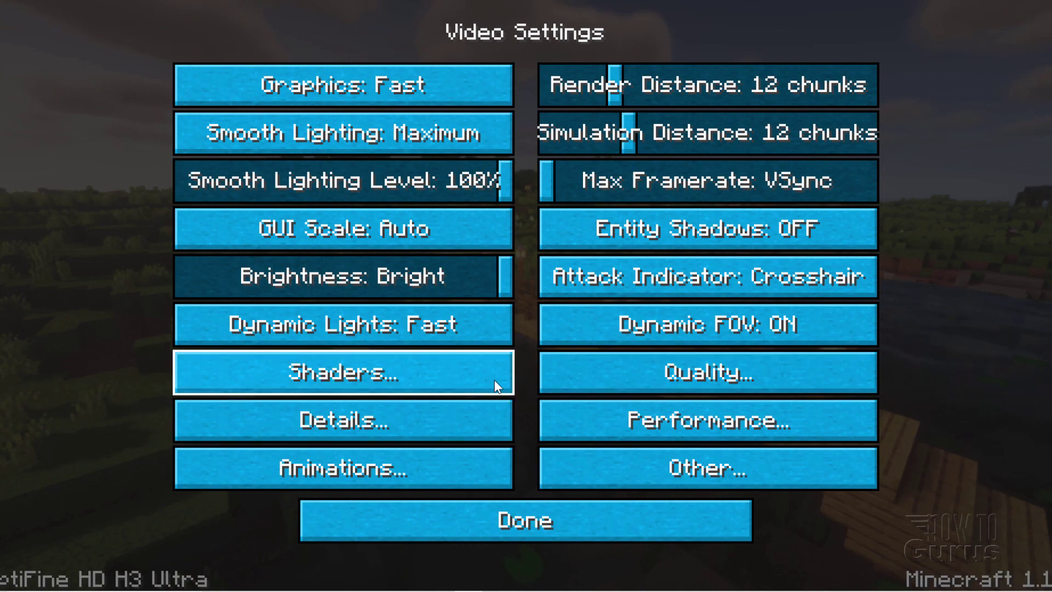
{"action": "left_click", "coordinate": [494, 380]}
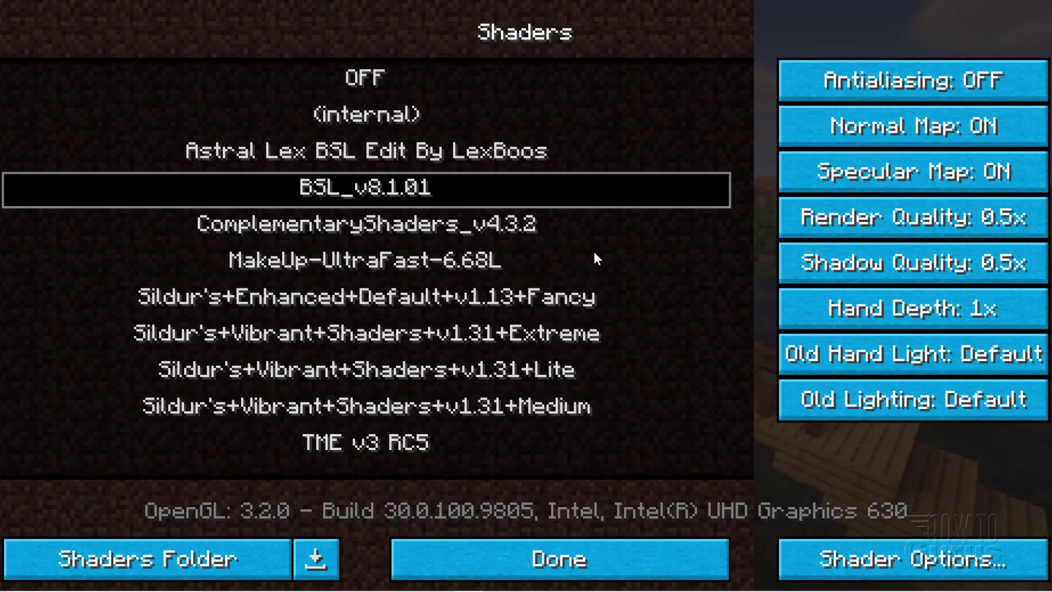
{"action": "left_click", "coordinate": [319, 230]}
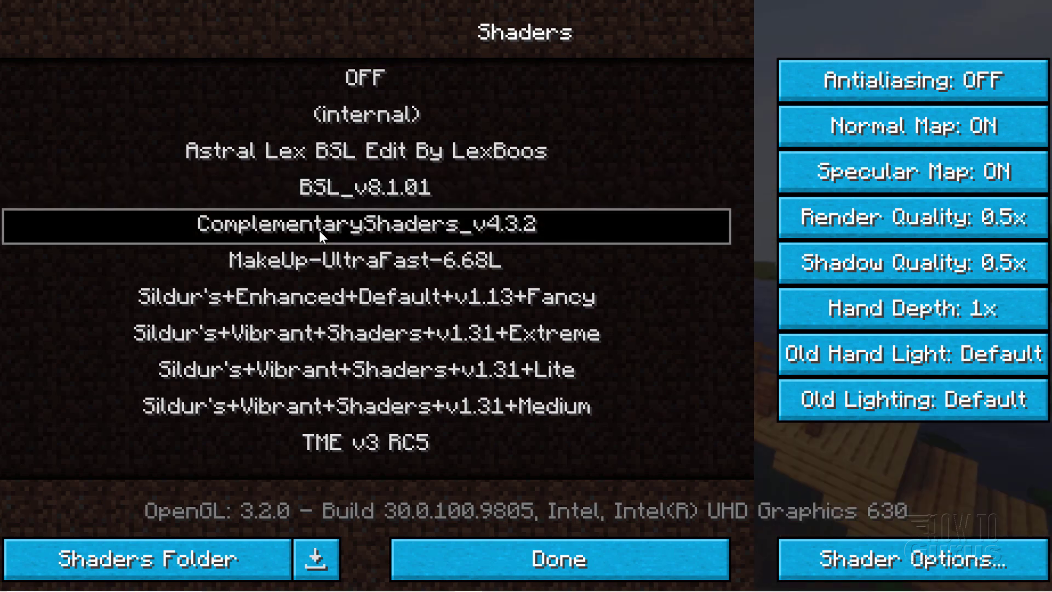
{"action": "left_click", "coordinate": [559, 553]}
{"action": "left_click", "coordinate": [530, 519]}
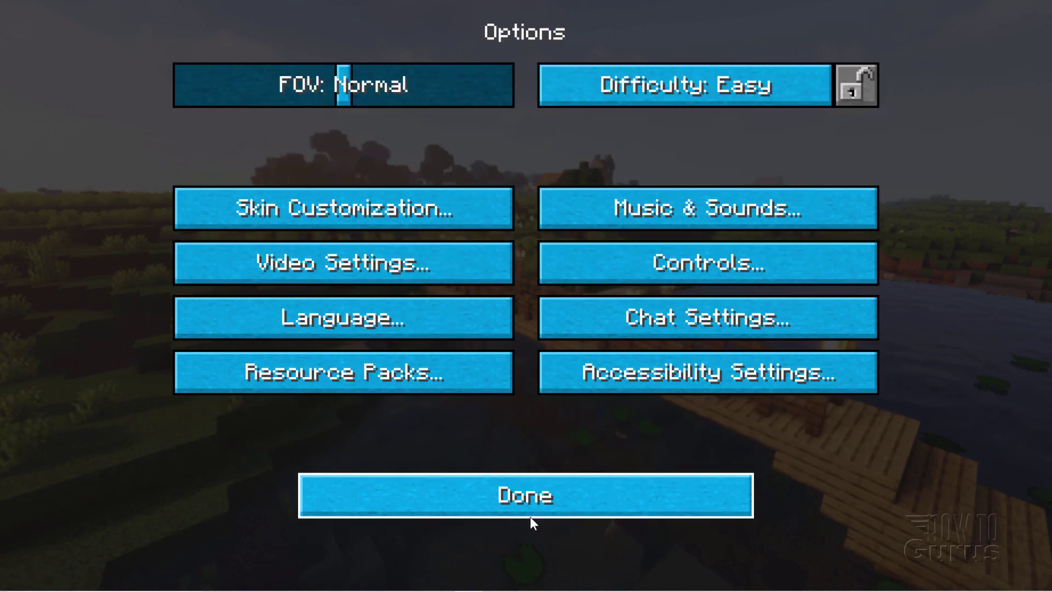
{"action": "left_click", "coordinate": [520, 505]}
- Resume the game to see the bridge rendered with Complementary Shaders
{"action": "left_click", "coordinate": [523, 191]}
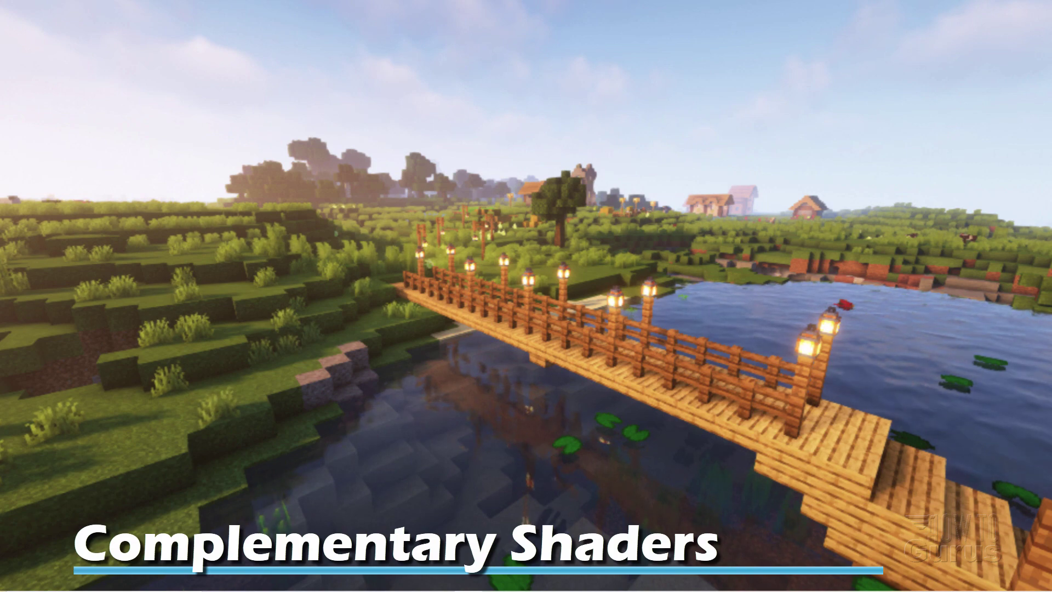
- Pick MakeUp-UltraFast-6.68L from the shader pack list, preview it in-world, then pause again
{"action": "key", "text": "Escape"}
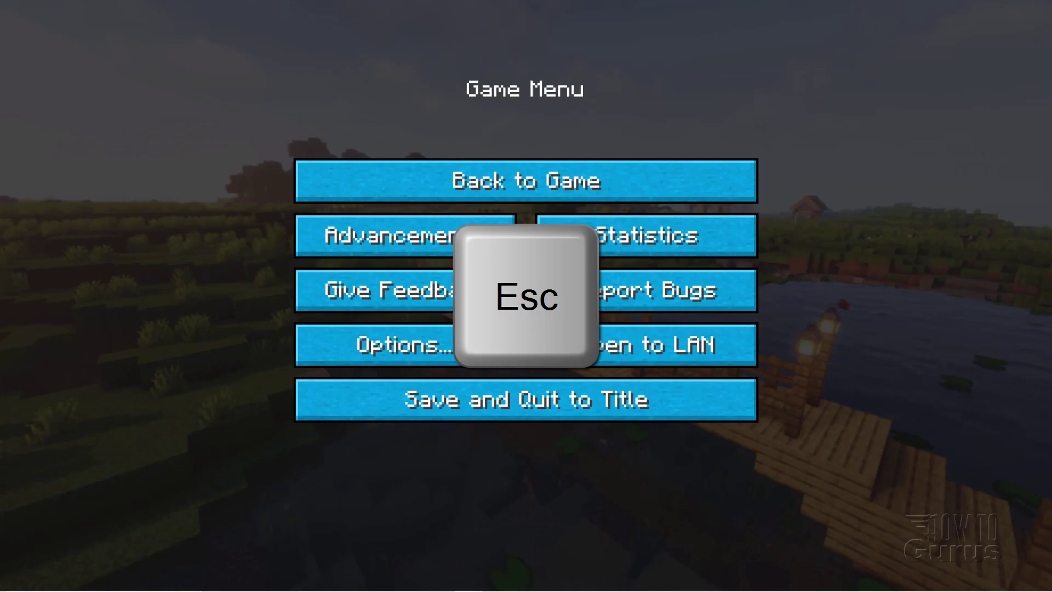
{"action": "left_click", "coordinate": [493, 344]}
{"action": "left_click", "coordinate": [494, 265]}
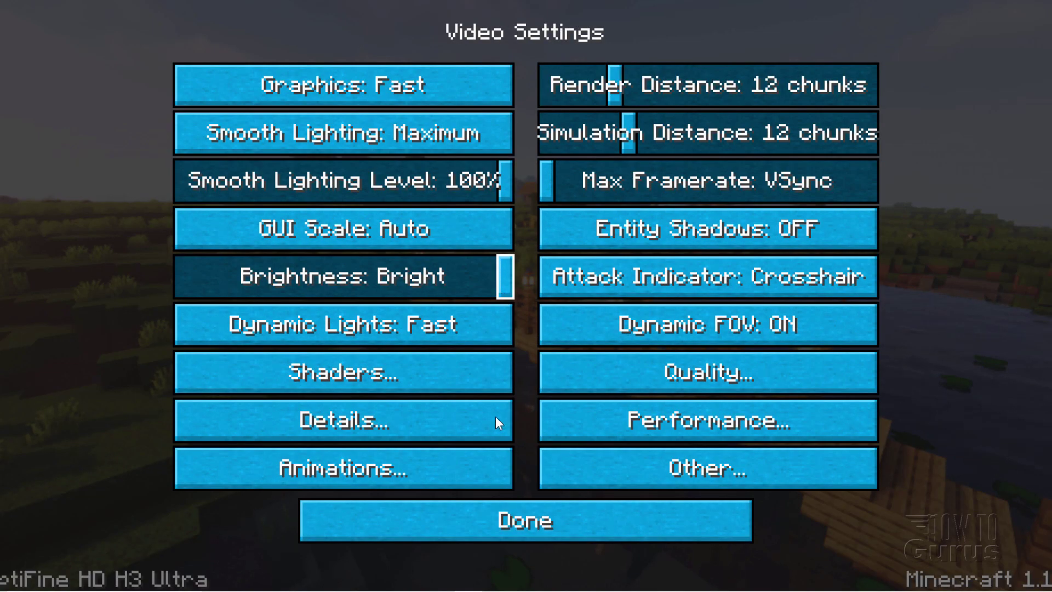
{"action": "left_click", "coordinate": [488, 379]}
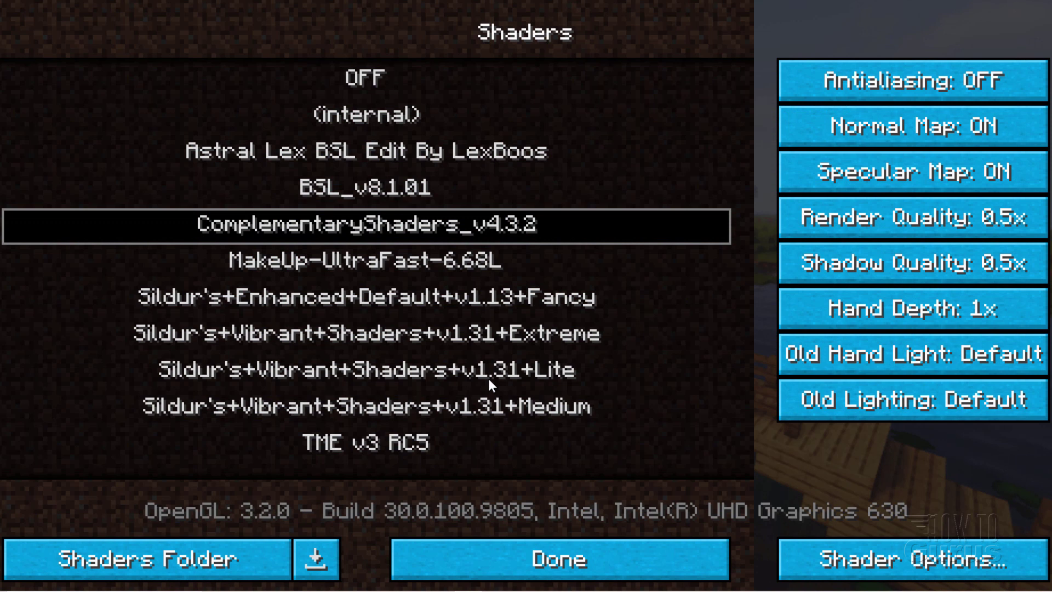
{"action": "left_click", "coordinate": [338, 264]}
{"action": "left_click", "coordinate": [594, 544]}
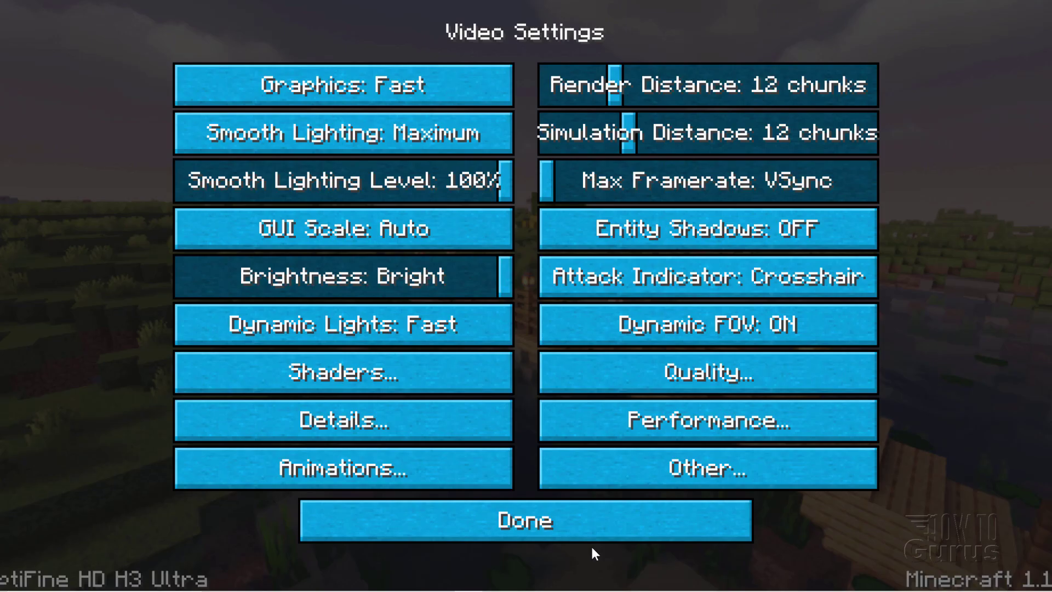
{"action": "left_click", "coordinate": [571, 524]}
{"action": "left_click", "coordinate": [547, 502]}
{"action": "left_click", "coordinate": [514, 188]}
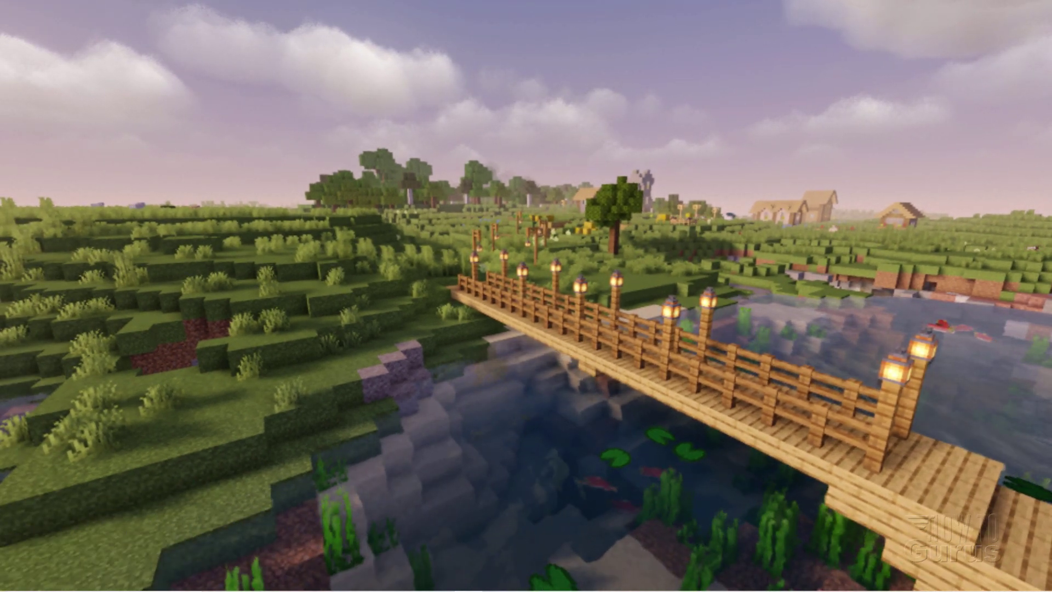
{"action": "key", "text": "Escape"}
- Choose the Sildur's+Enhanced+Default+v1.13+Fancy shader pack and preview the bridge scene with it
{"action": "left_click", "coordinate": [501, 331]}
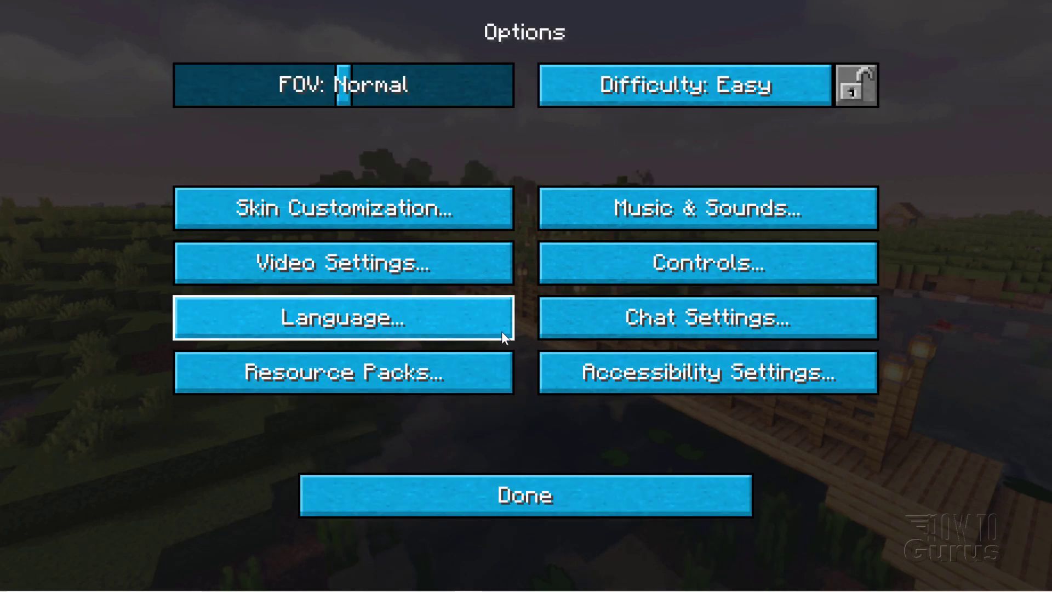
{"action": "left_click", "coordinate": [488, 261]}
{"action": "left_click", "coordinate": [496, 386]}
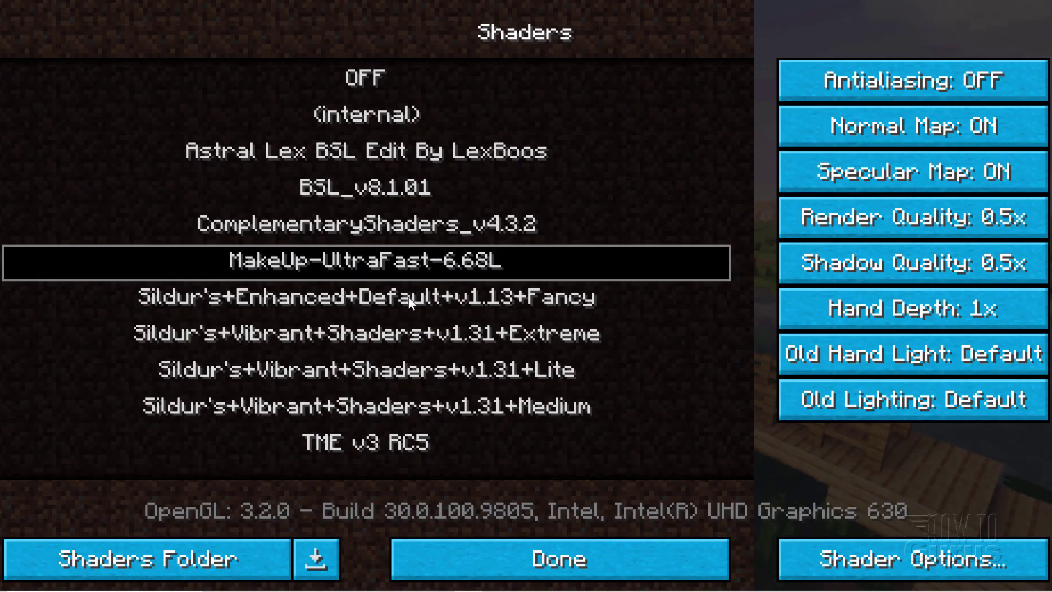
{"action": "left_click", "coordinate": [409, 297]}
{"action": "left_click", "coordinate": [566, 553]}
{"action": "left_click", "coordinate": [548, 527]}
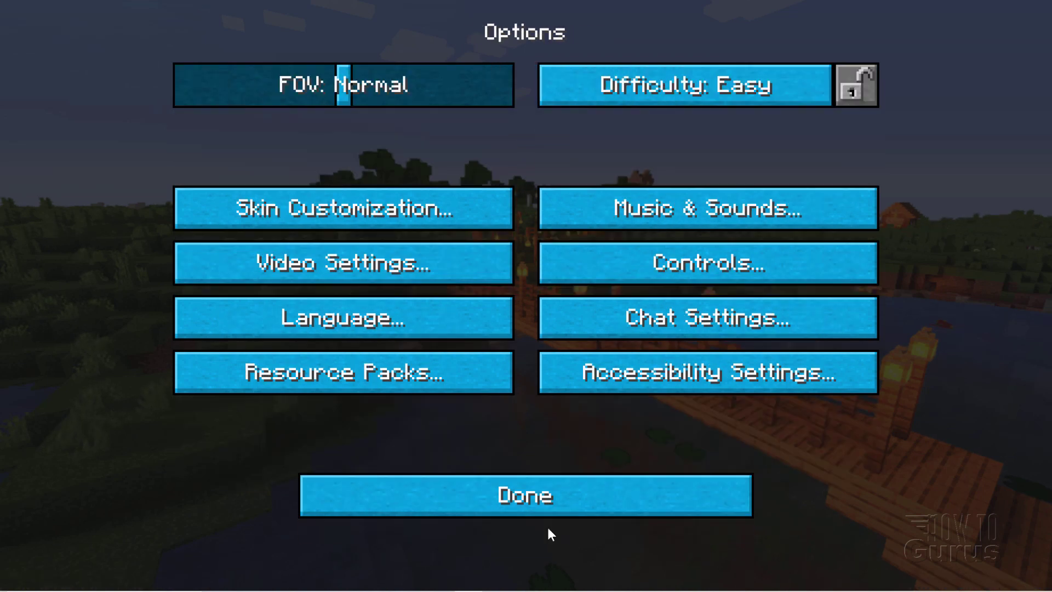
{"action": "left_click", "coordinate": [537, 508]}
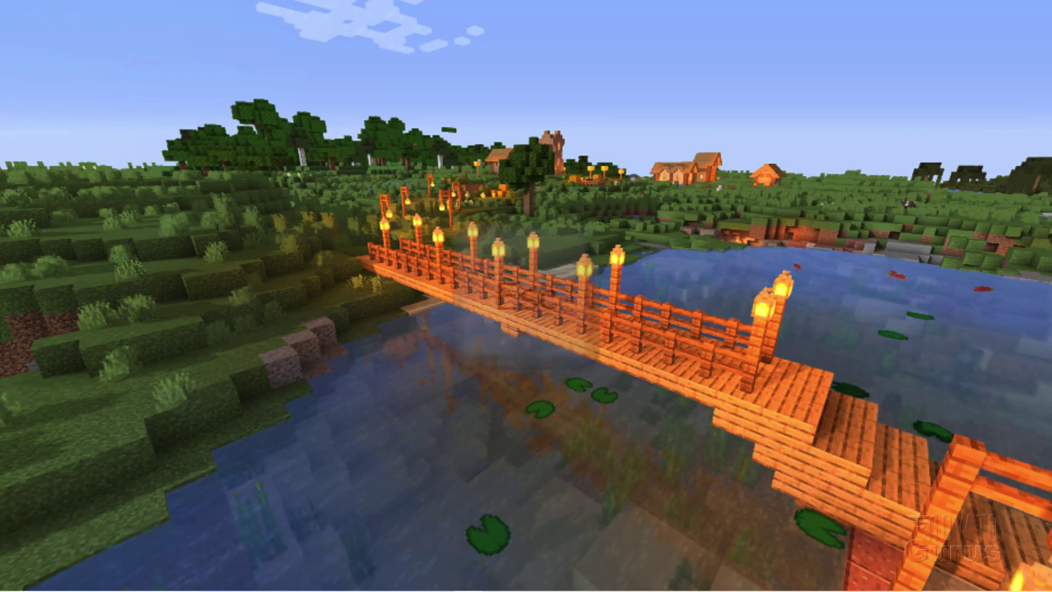
{"action": "key", "text": "Escape"}
- Choose Sildur's+Vibrant+Shaders+v1.31+Extreme and resume play to see the lantern-lit bridge
{"action": "left_click", "coordinate": [504, 334]}
{"action": "left_click", "coordinate": [481, 268]}
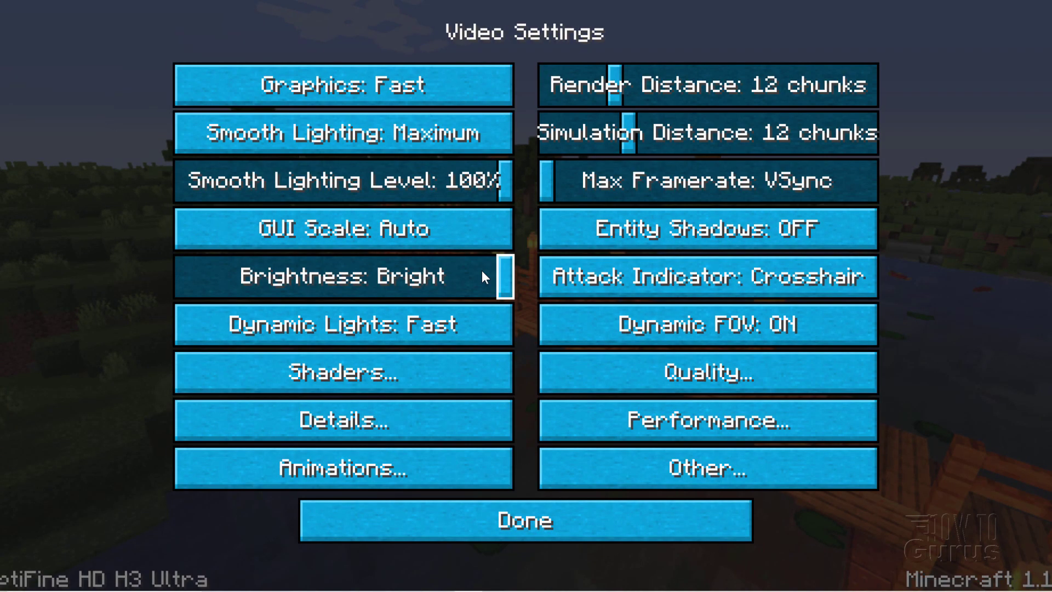
{"action": "left_click", "coordinate": [488, 379]}
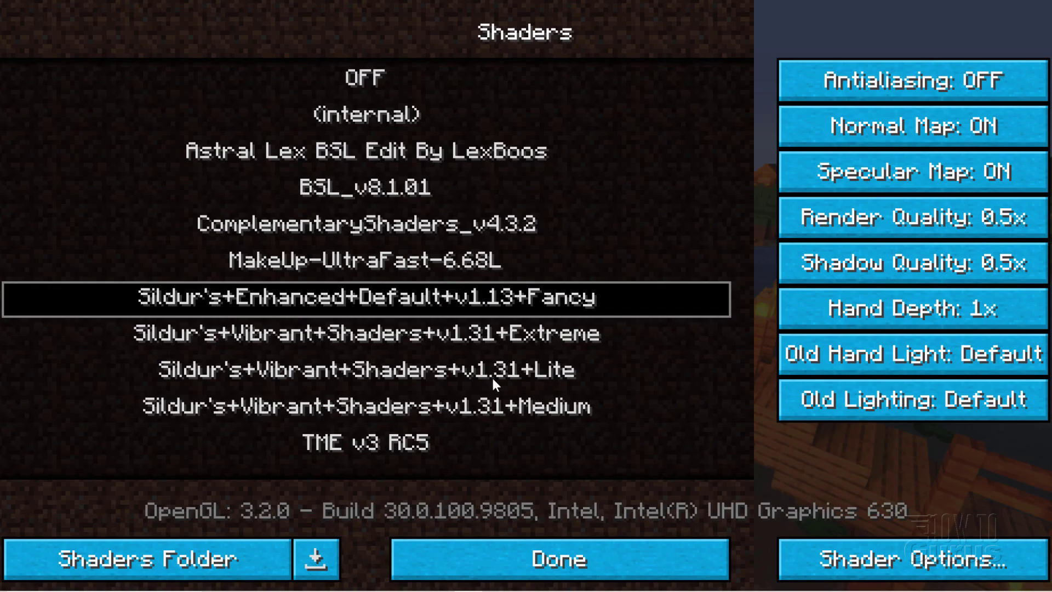
{"action": "left_click", "coordinate": [454, 339]}
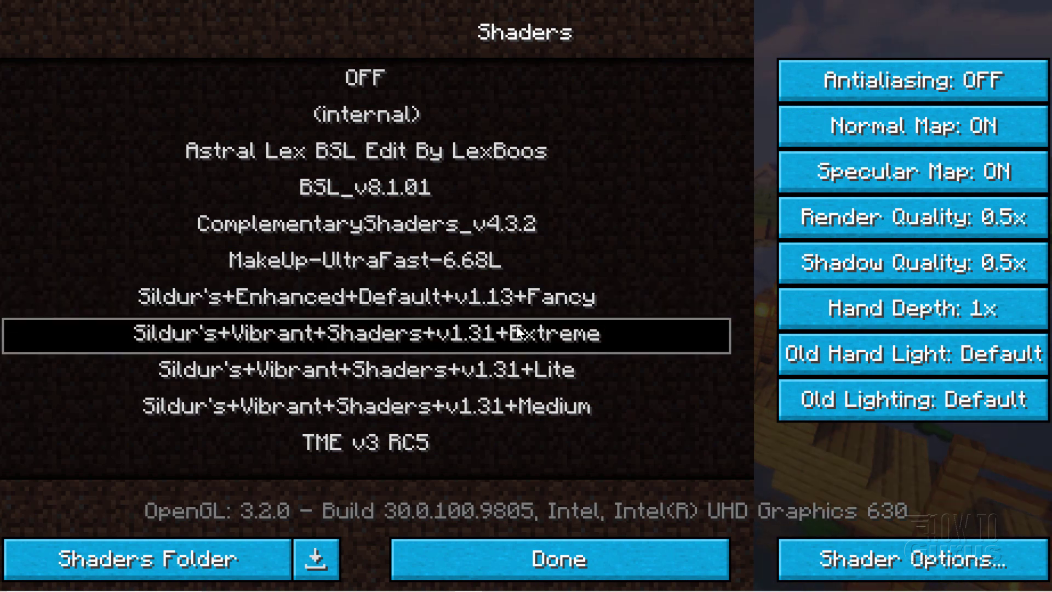
{"action": "left_click", "coordinate": [603, 547]}
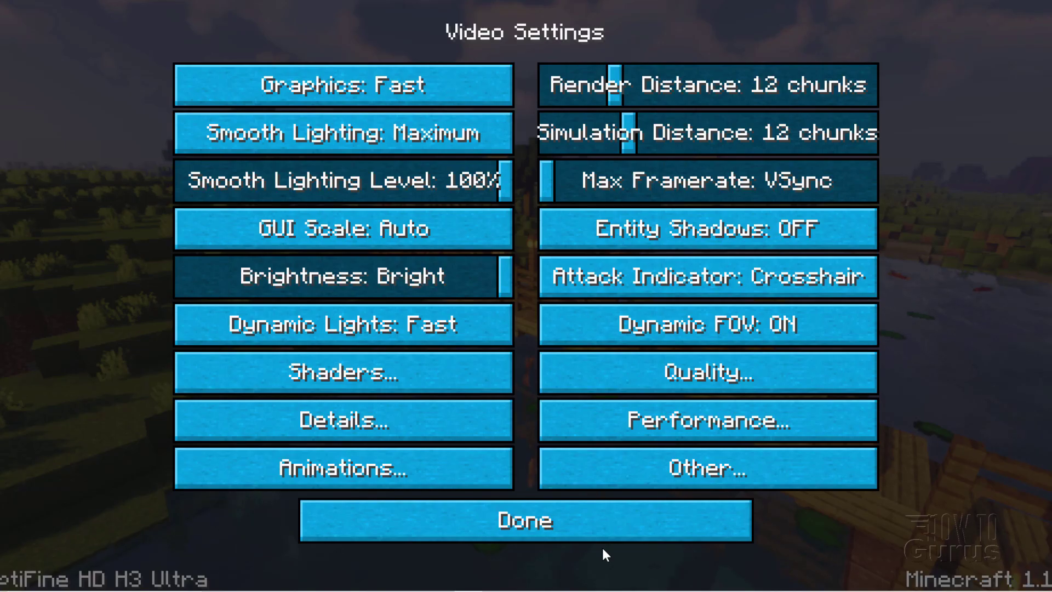
{"action": "left_click", "coordinate": [575, 519]}
{"action": "left_click", "coordinate": [559, 502]}
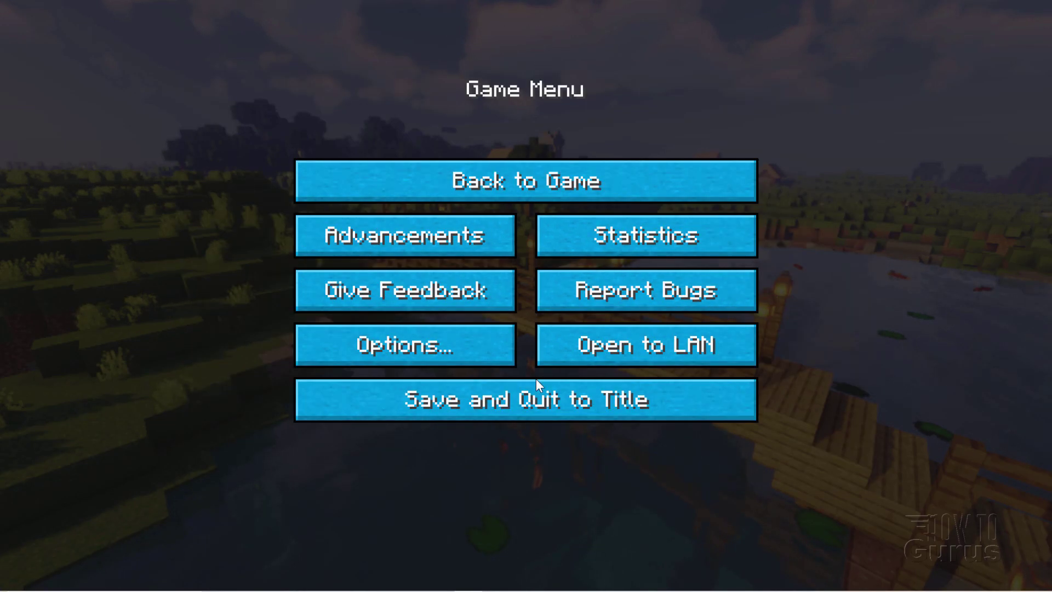
{"action": "left_click", "coordinate": [509, 180]}
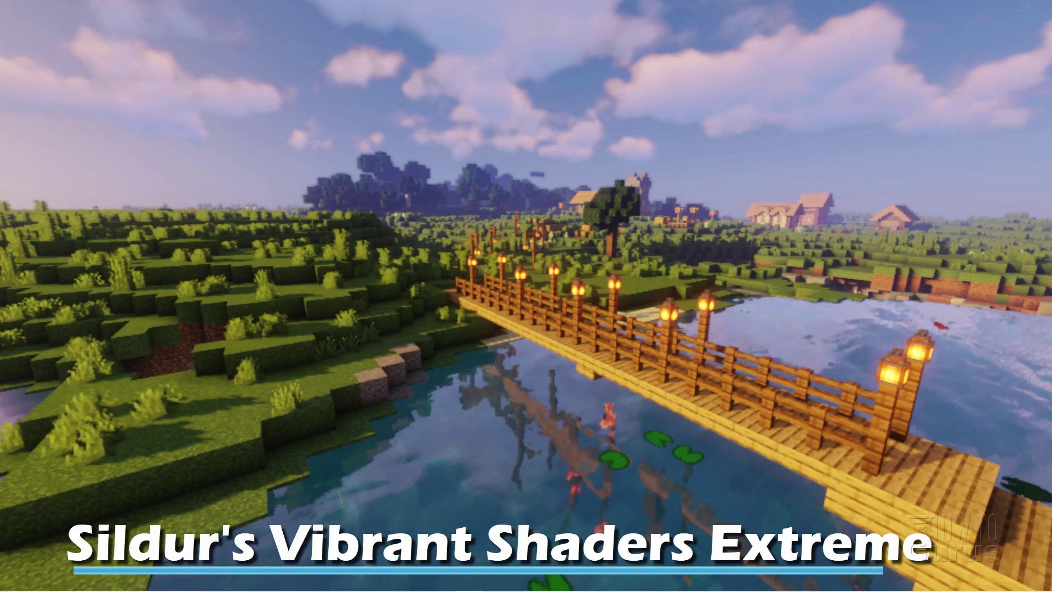
- Make Sildur's+Vibrant+Shaders+v1.31+Lite the active shader pack and exit the settings menus
{"action": "key", "text": "Escape"}
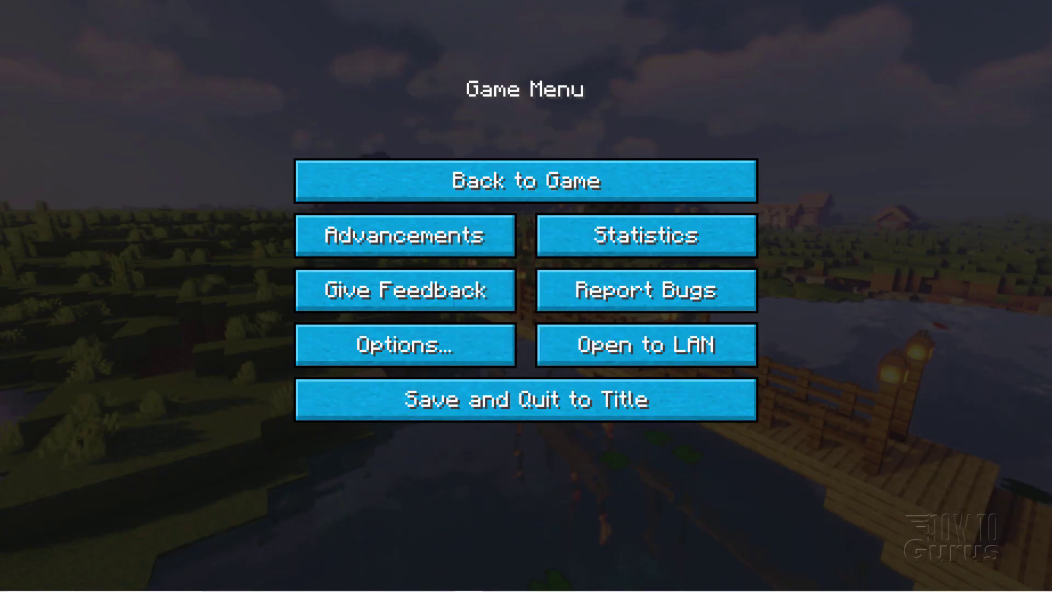
{"action": "left_click", "coordinate": [488, 351]}
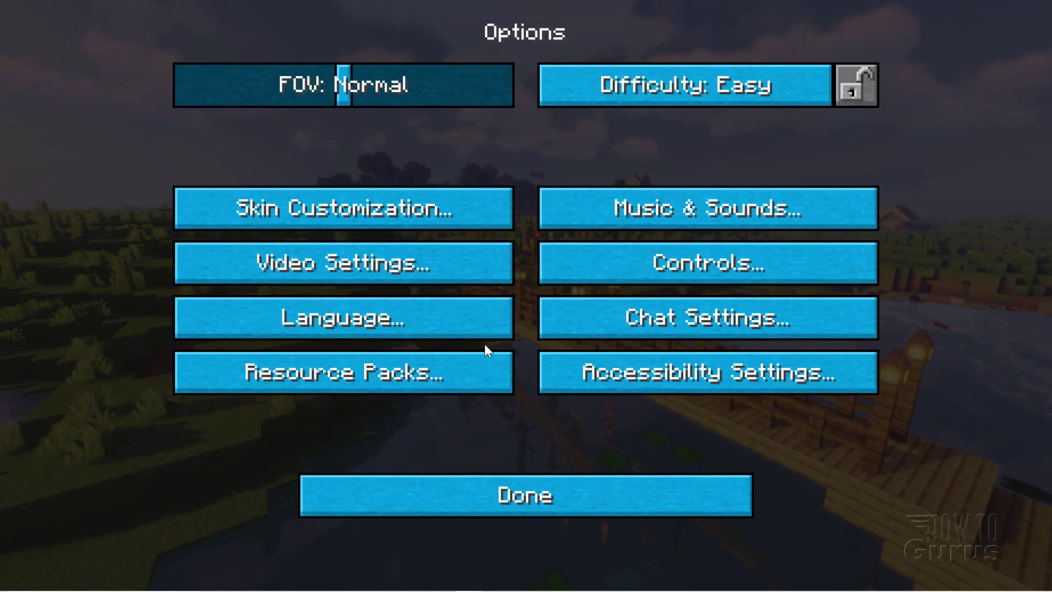
{"action": "left_click", "coordinate": [484, 266]}
{"action": "left_click", "coordinate": [487, 375]}
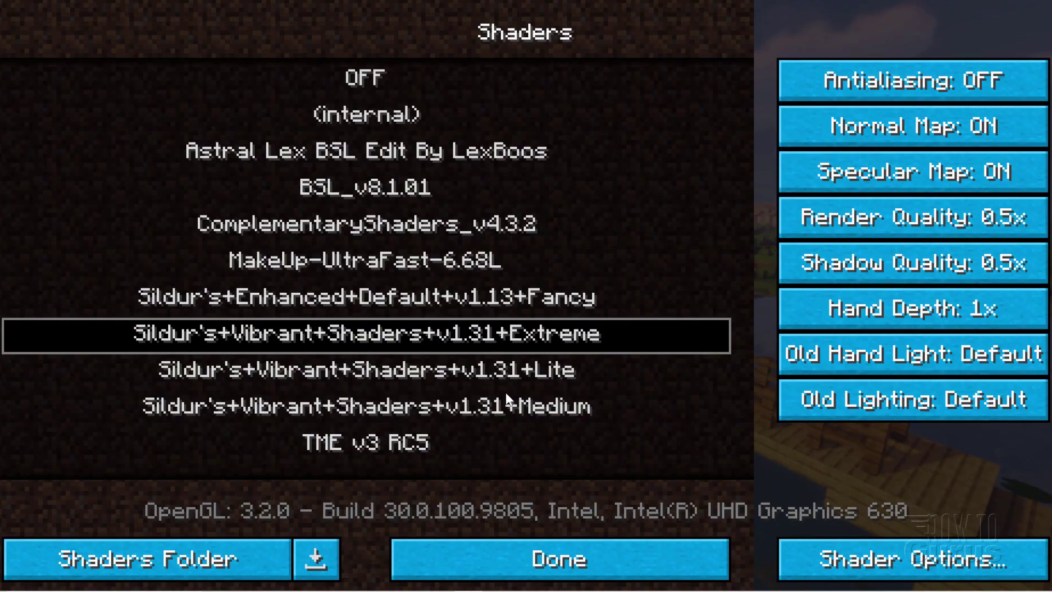
{"action": "left_click", "coordinate": [468, 371]}
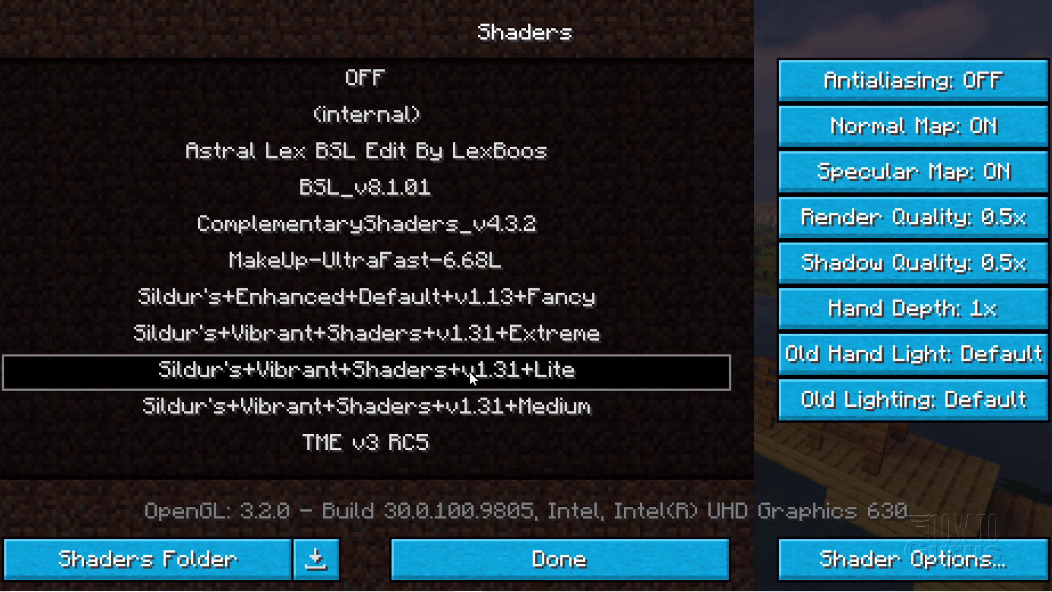
{"action": "left_click", "coordinate": [521, 563]}
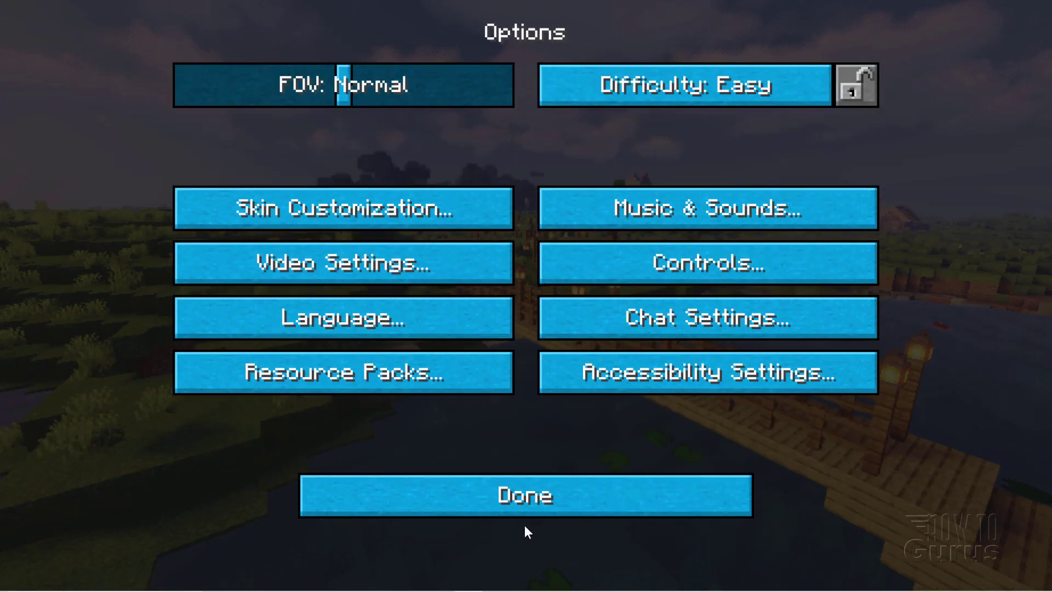
{"action": "left_click", "coordinate": [521, 505]}
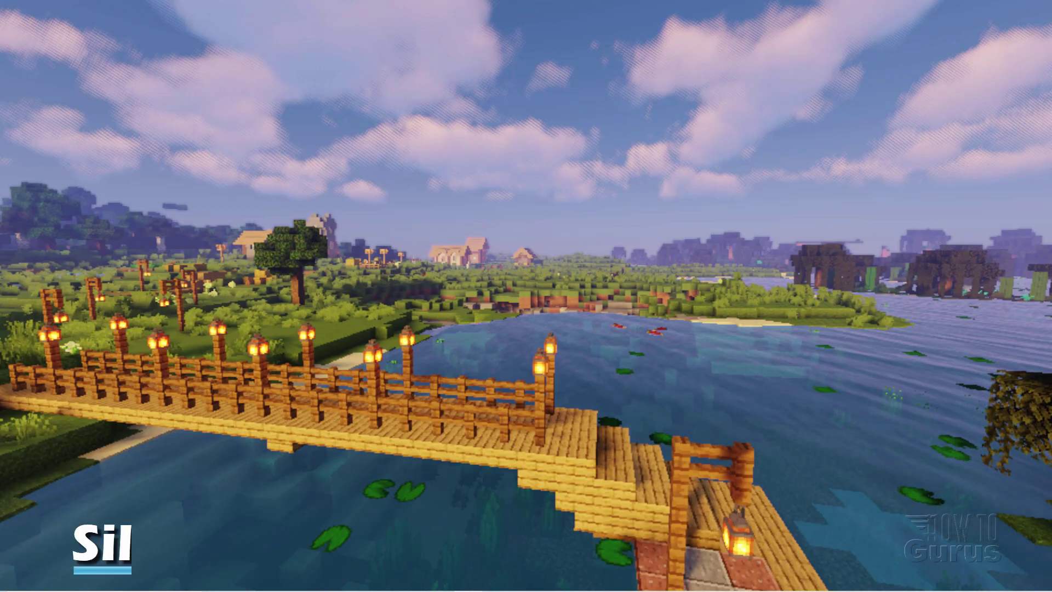